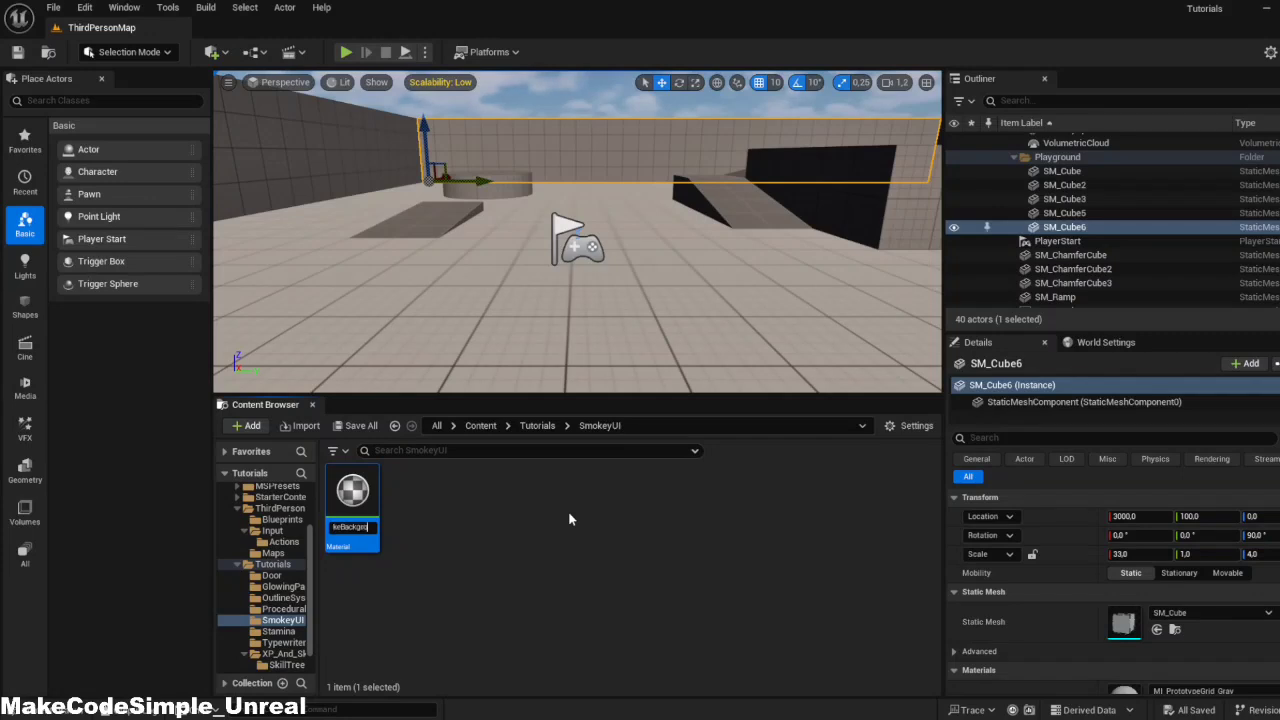
Name the new material M_SmokeBackground and open it in a maximized material editor
type("und")
key("Return")
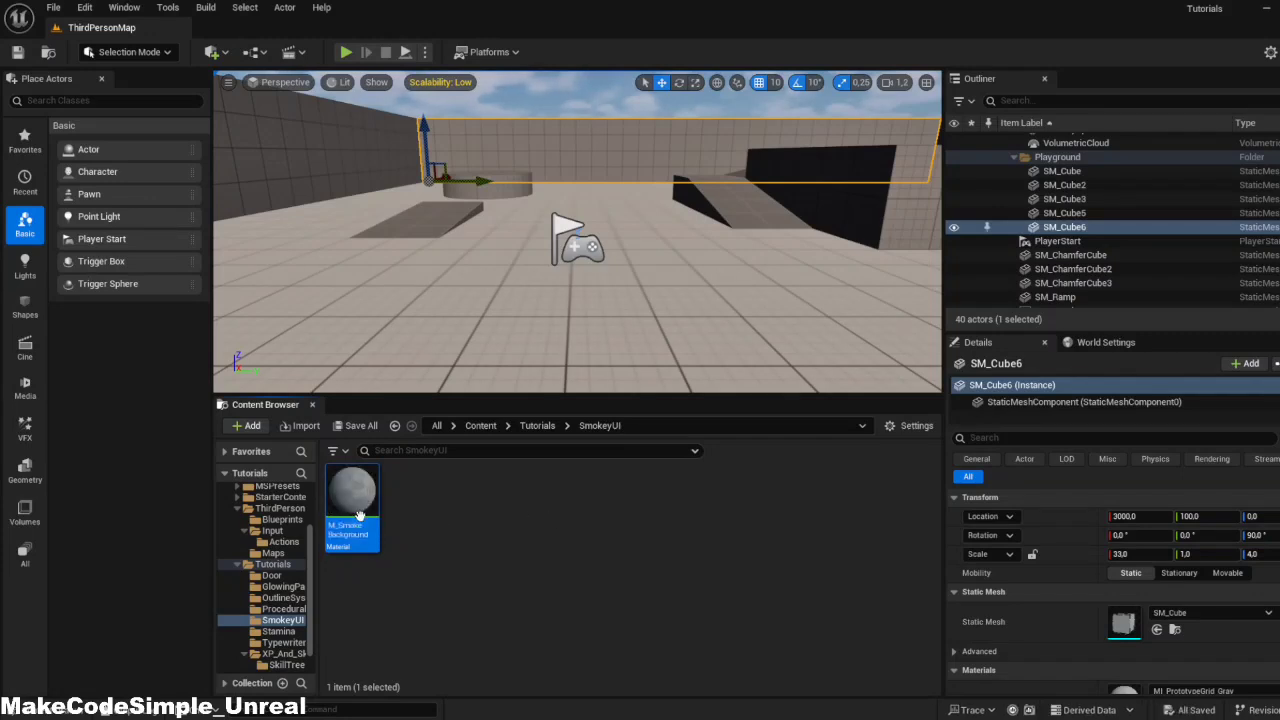
double_click(359, 515)
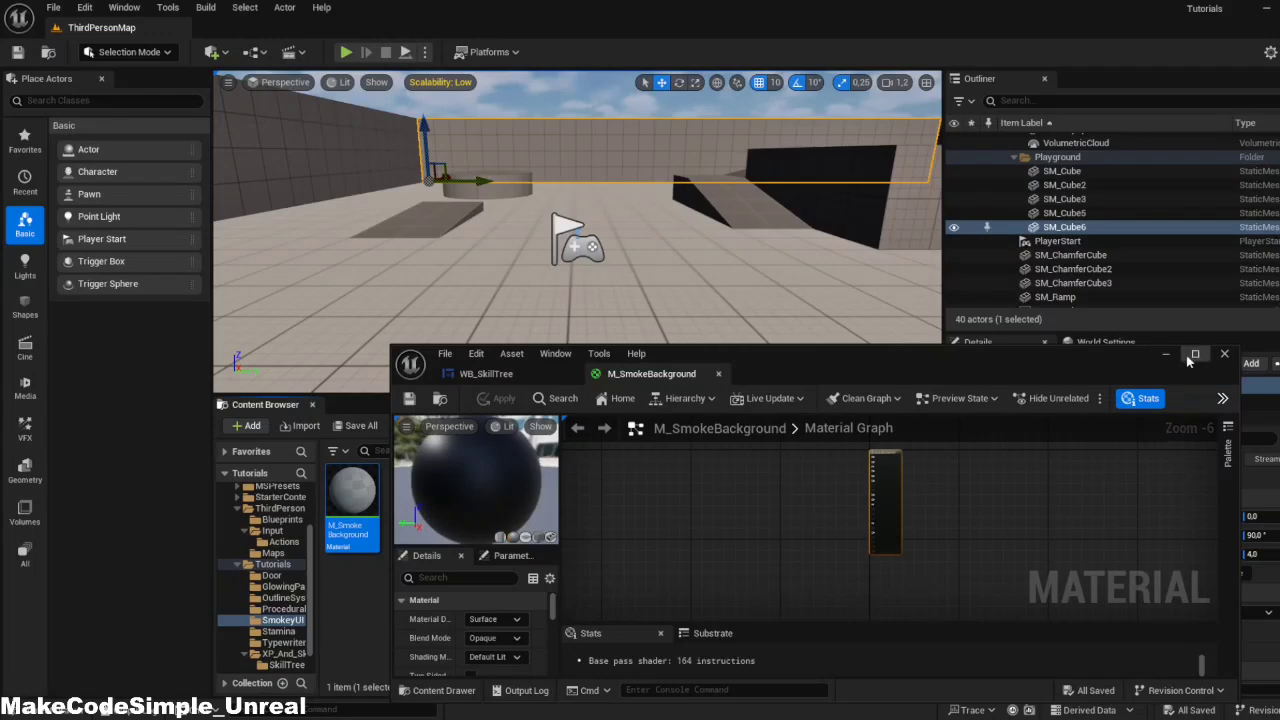
left_click(1193, 355)
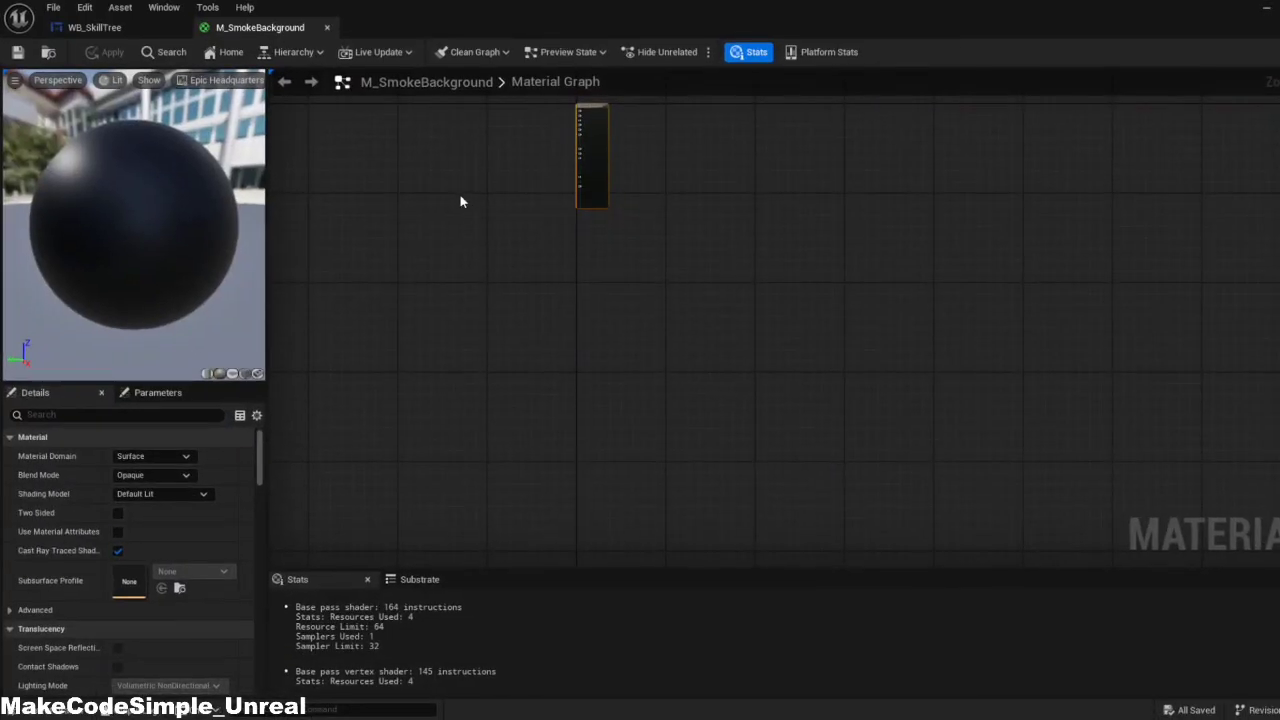
Set the material's domain to User Interface
left_click(123, 456)
left_click(150, 531)
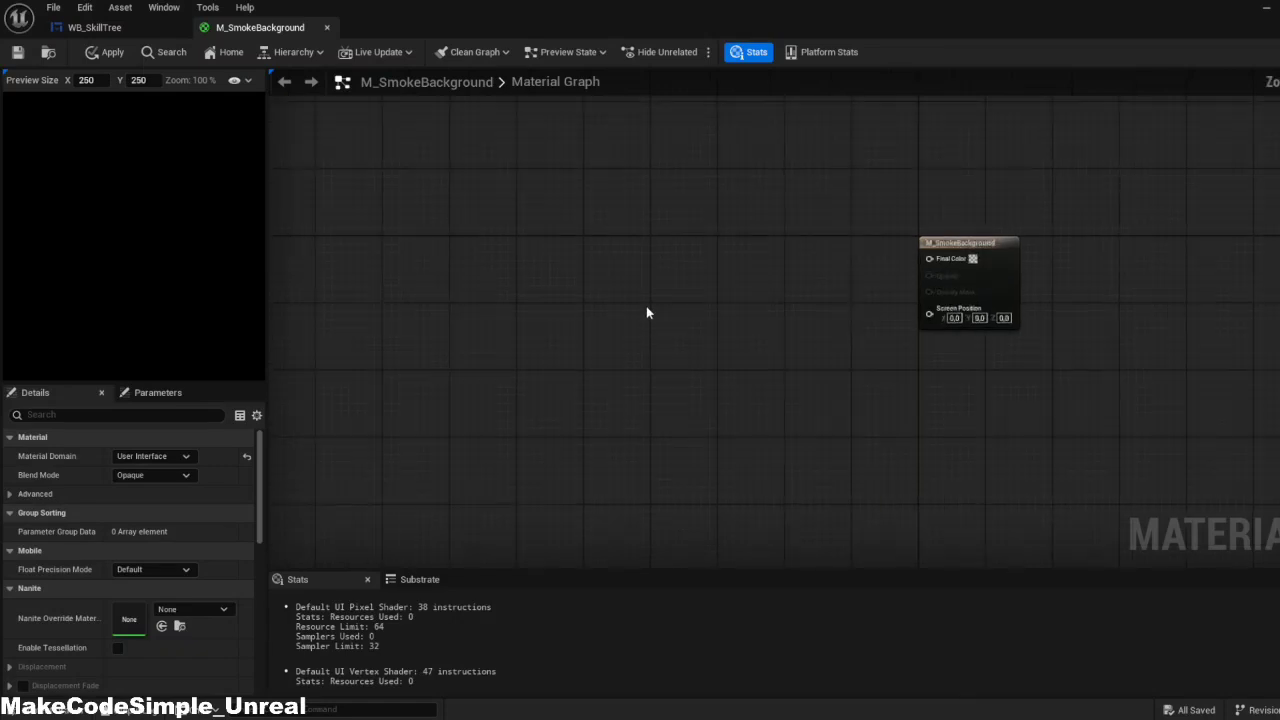
Add a Texture Sample node to the material graph and assign the T_Sky_Clouds_M texture to it
right_click(579, 268)
type("textures")
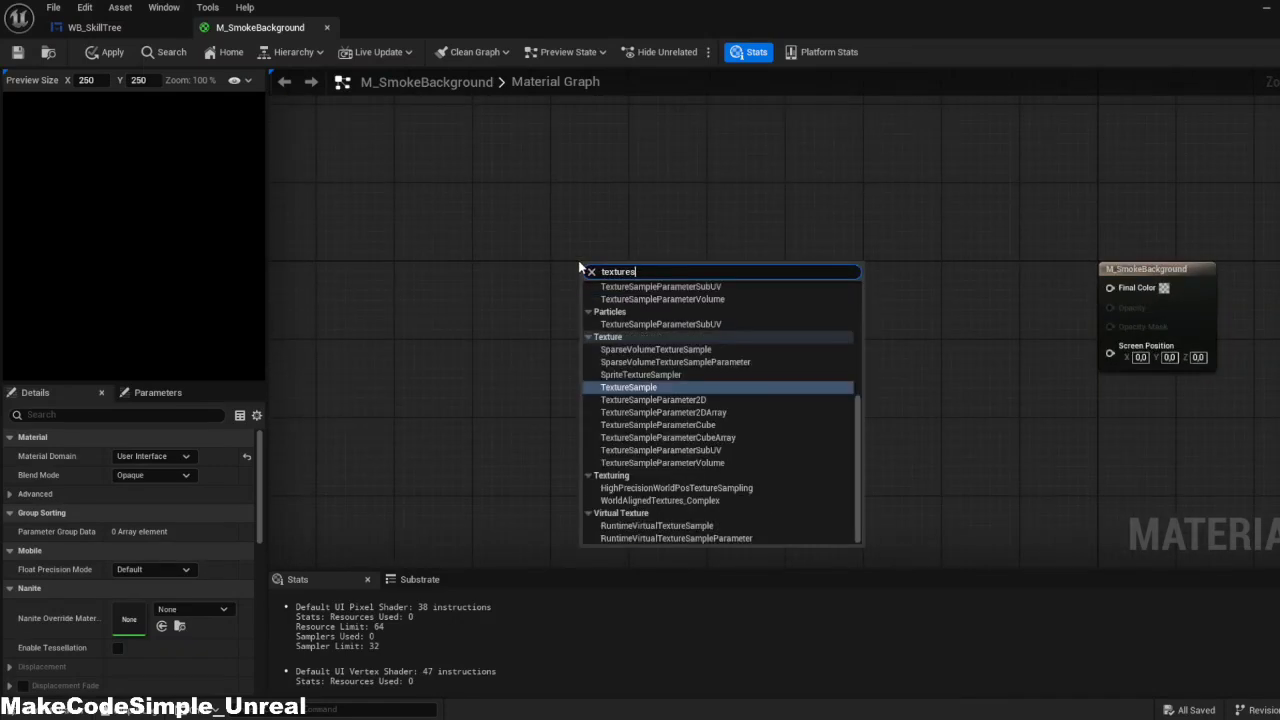
key("Return")
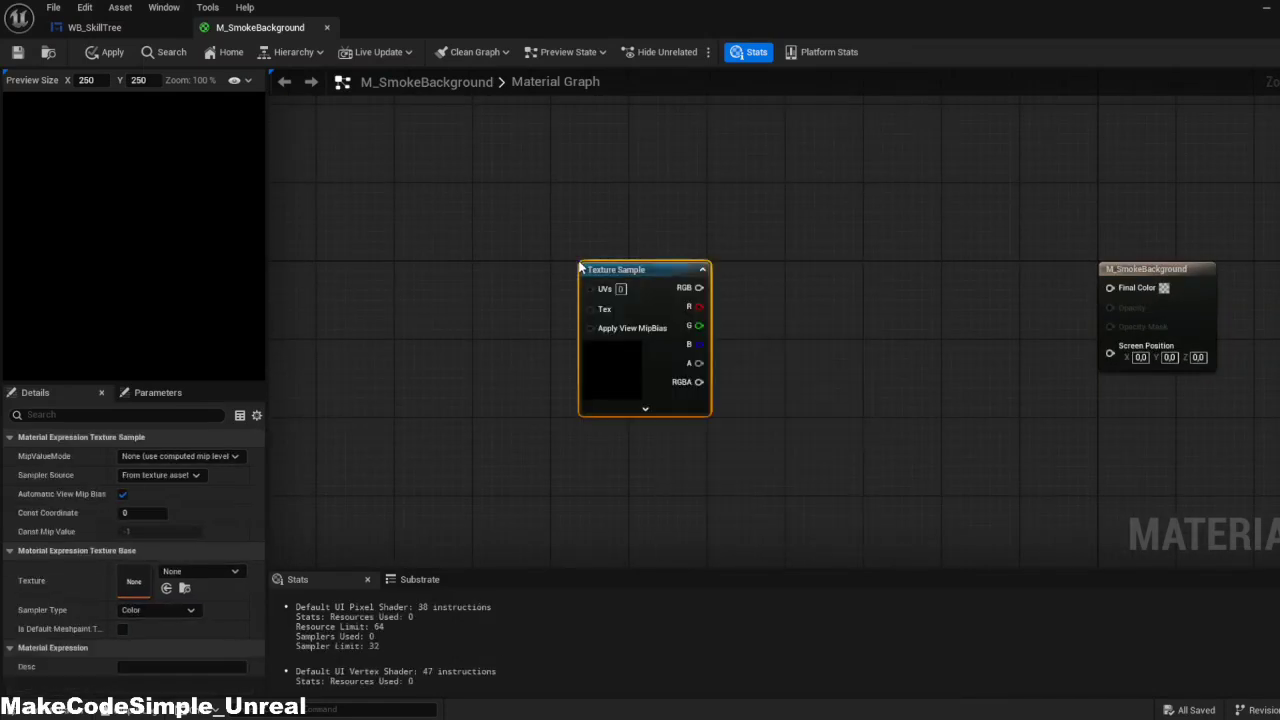
left_click(177, 578)
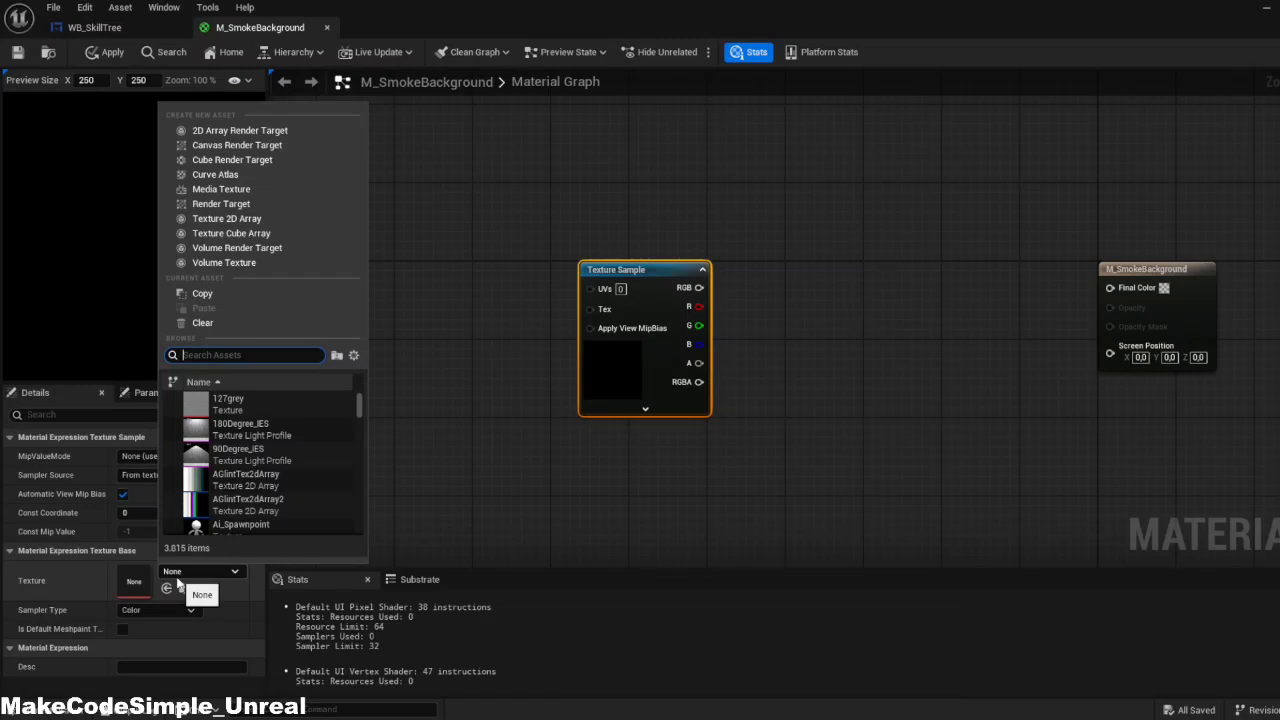
type("clouds")
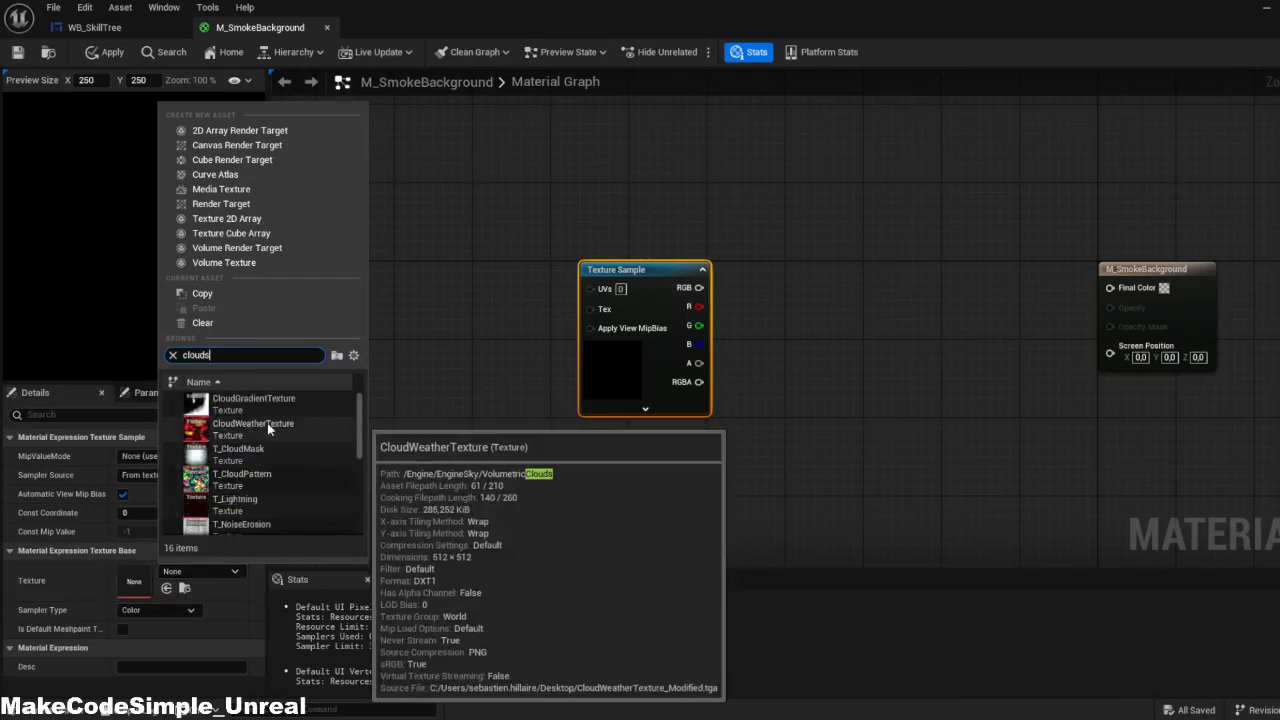
type("_M")
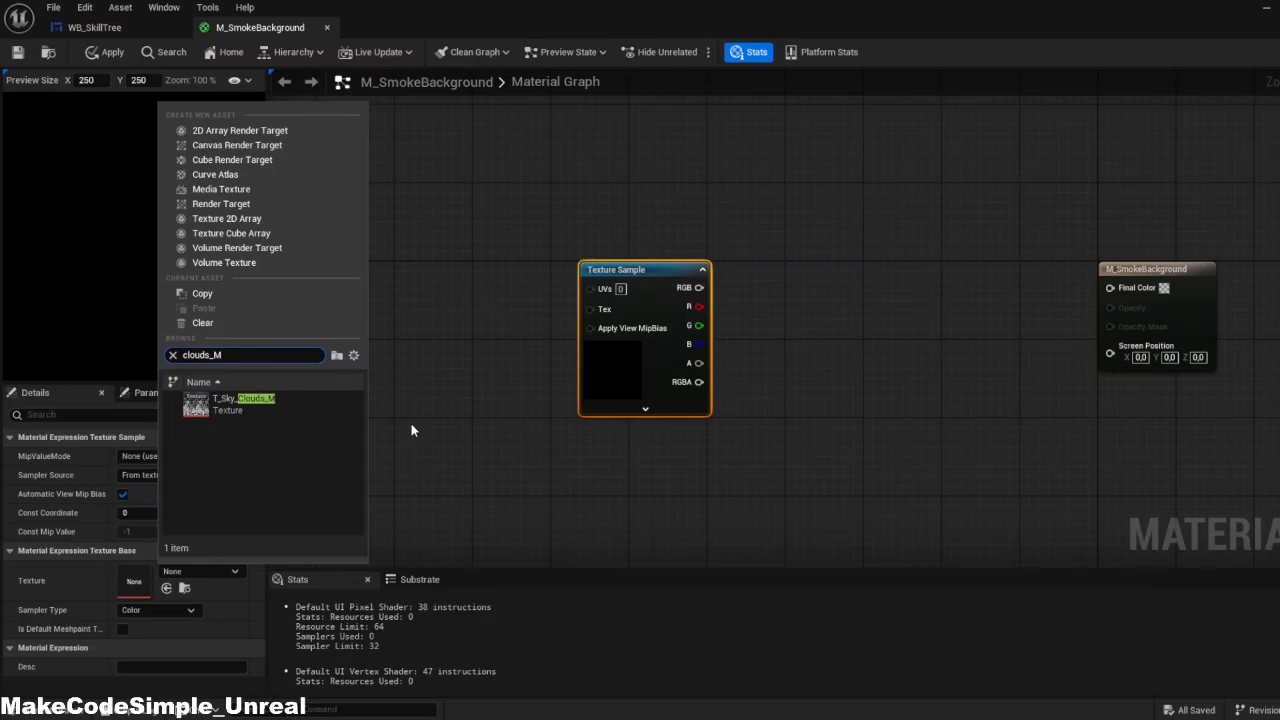
left_click(263, 405)
Add a Panner node feeding the Texture Sample's UVs input and place it just before that node
right_click_drag(774, 415, 626, 421)
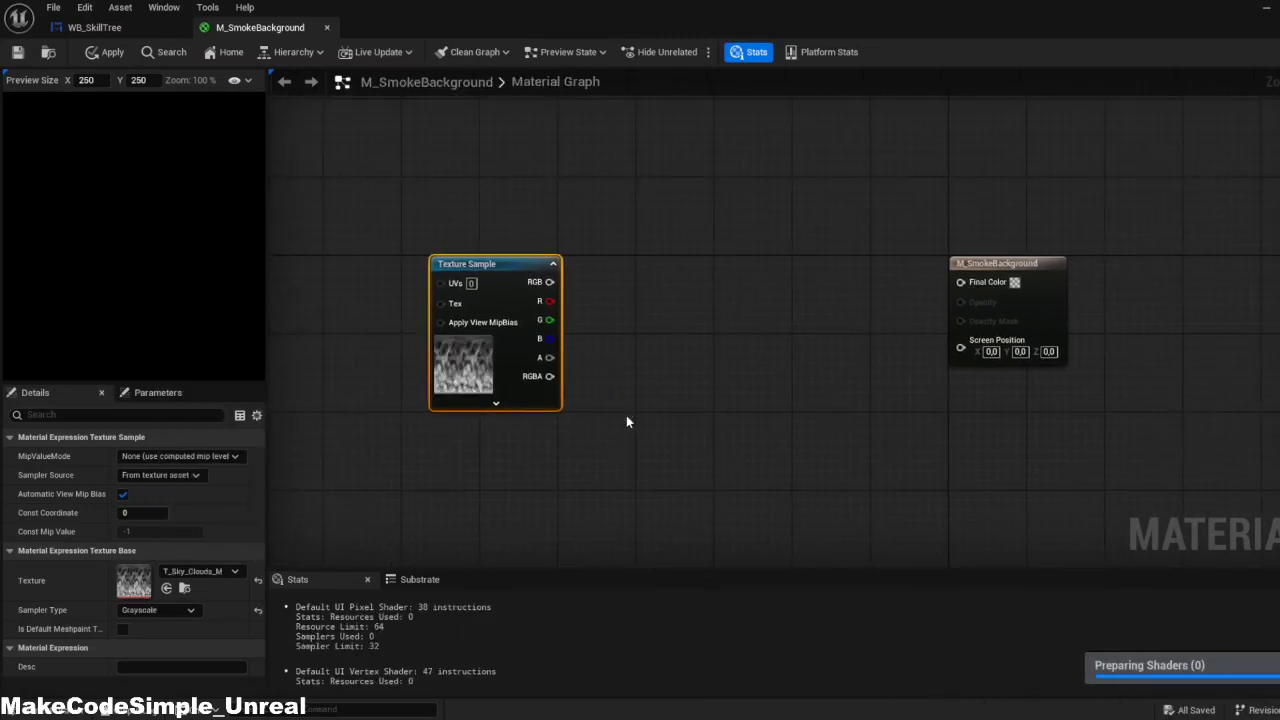
right_click_drag(578, 345, 864, 370)
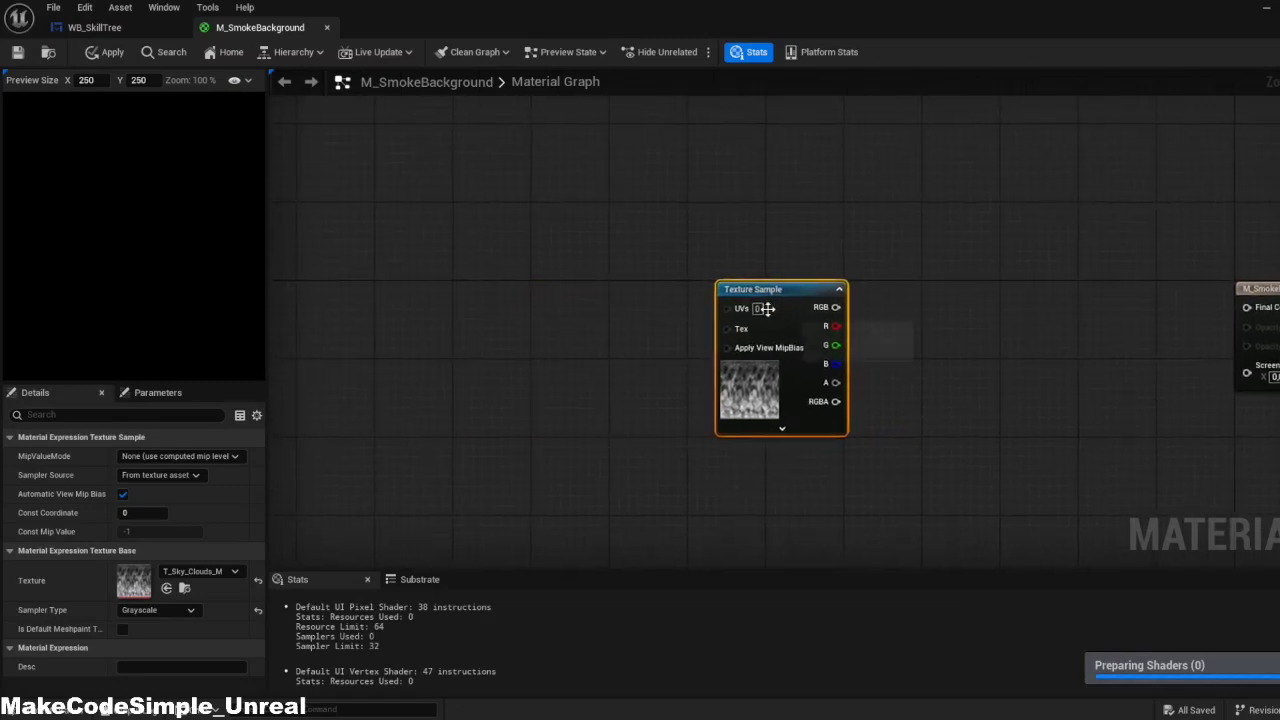
left_click_drag(727, 308, 669, 313)
type("panner")
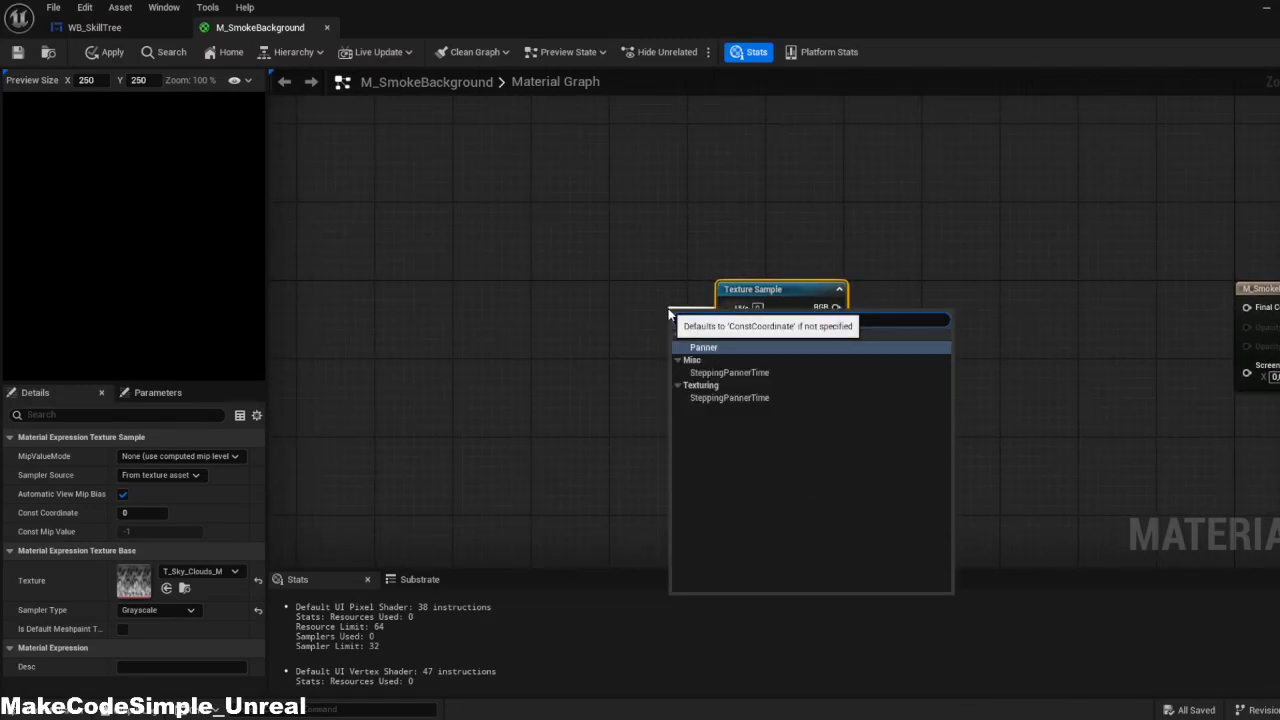
key("Return")
left_click_drag(707, 323, 600, 298)
left_click(622, 230)
scroll(622, 230, "up", 1)
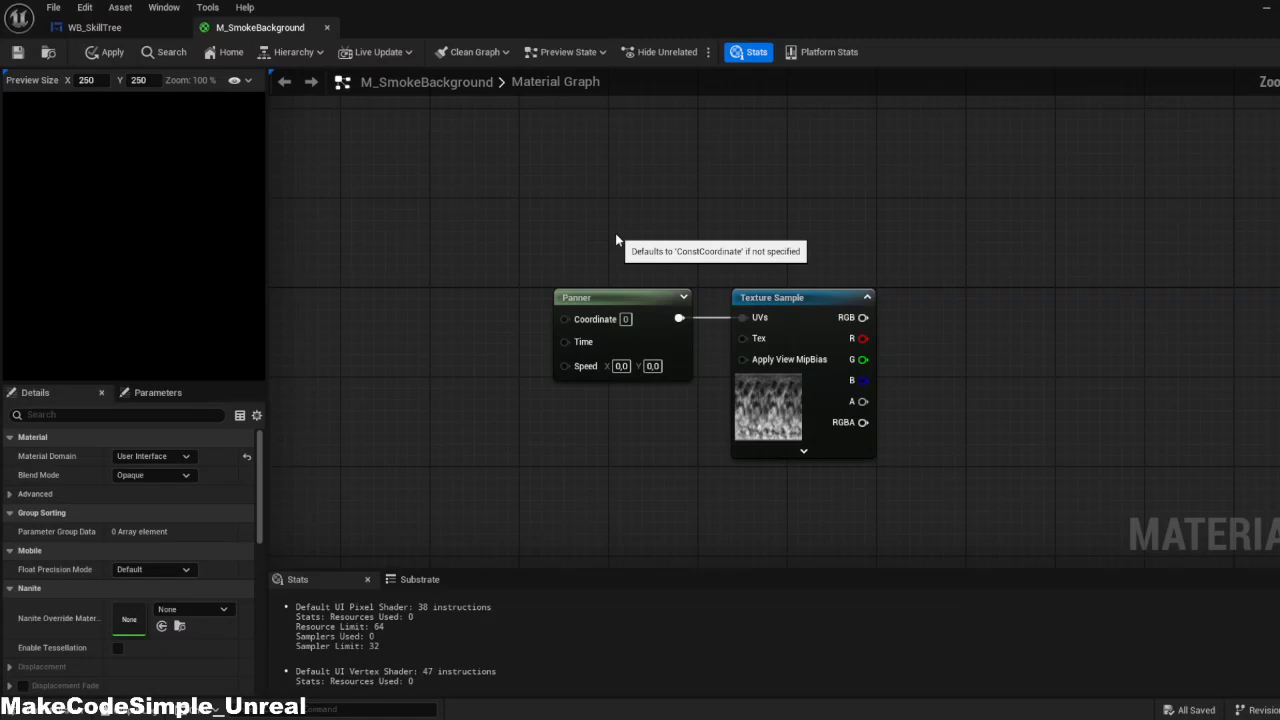
Set the Panner node's Speed X to -0,015
left_click(622, 291)
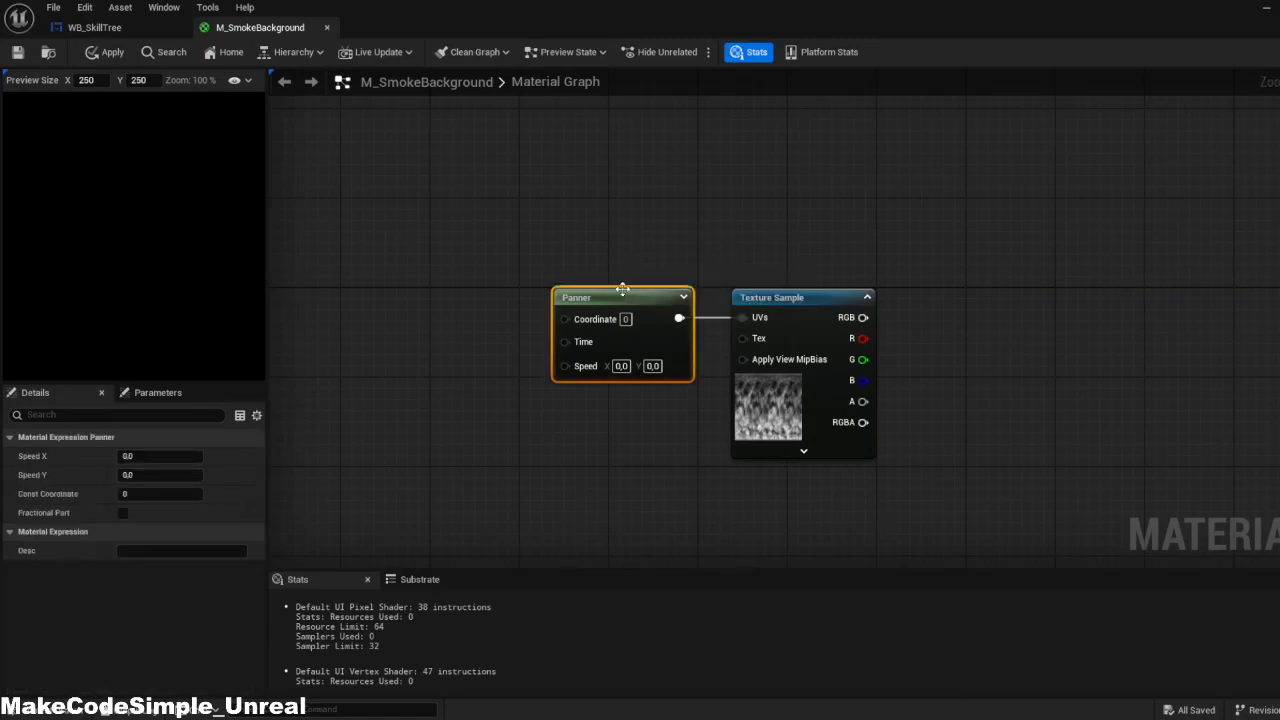
left_click(150, 458)
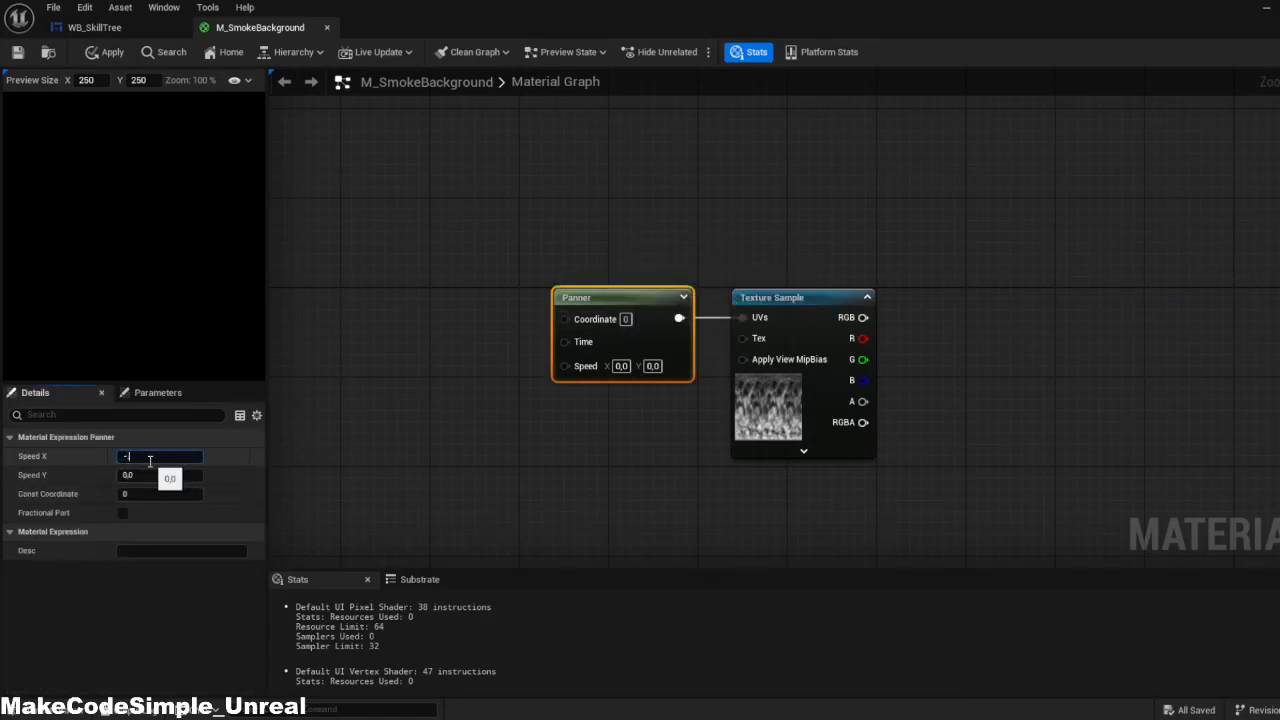
type("-.015")
key("Return")
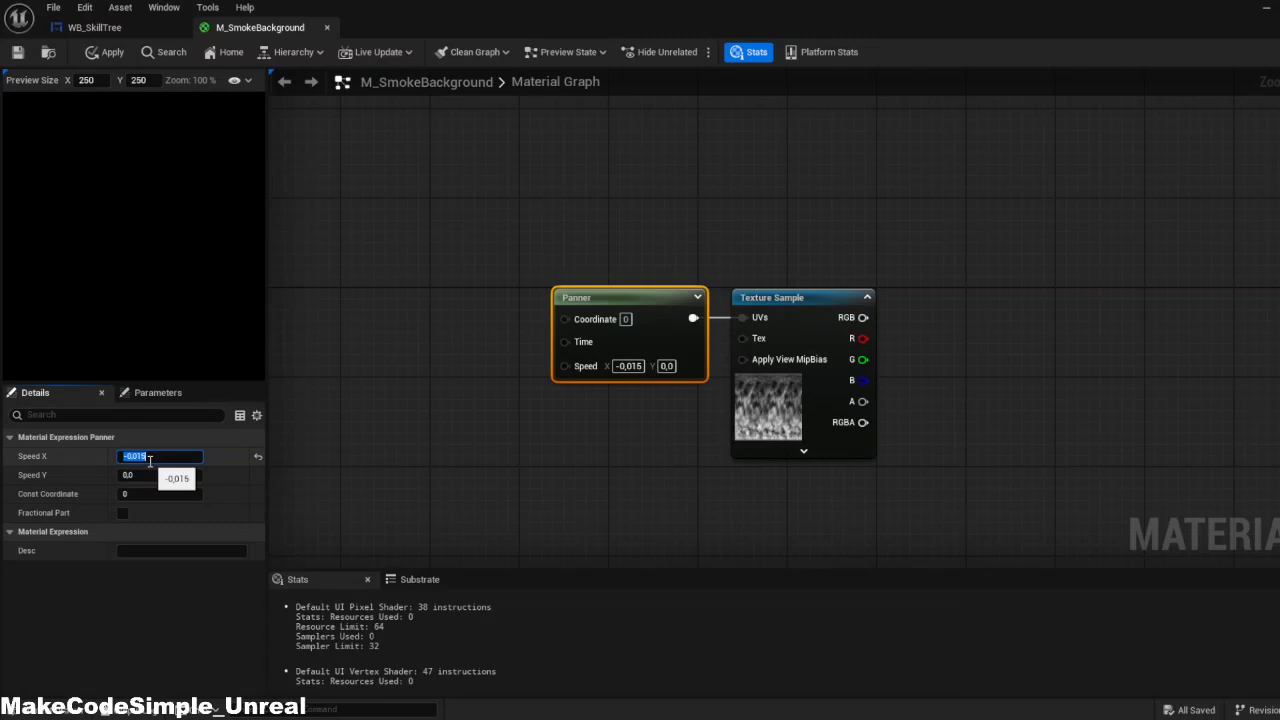
left_click(128, 608)
Add a Texture Coordinate node, connect it to the Panner's Coordinate input and line it up with the Panner
right_click_drag(446, 397, 662, 410)
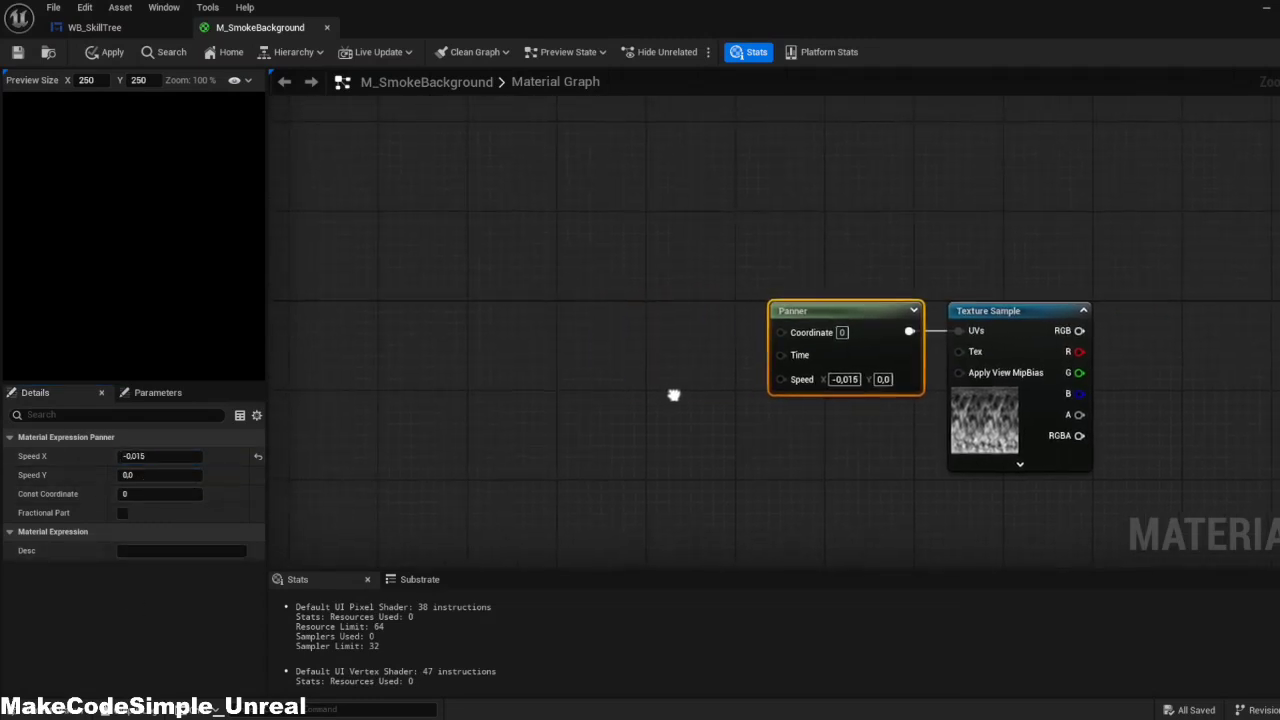
right_click(597, 337)
type("texture")
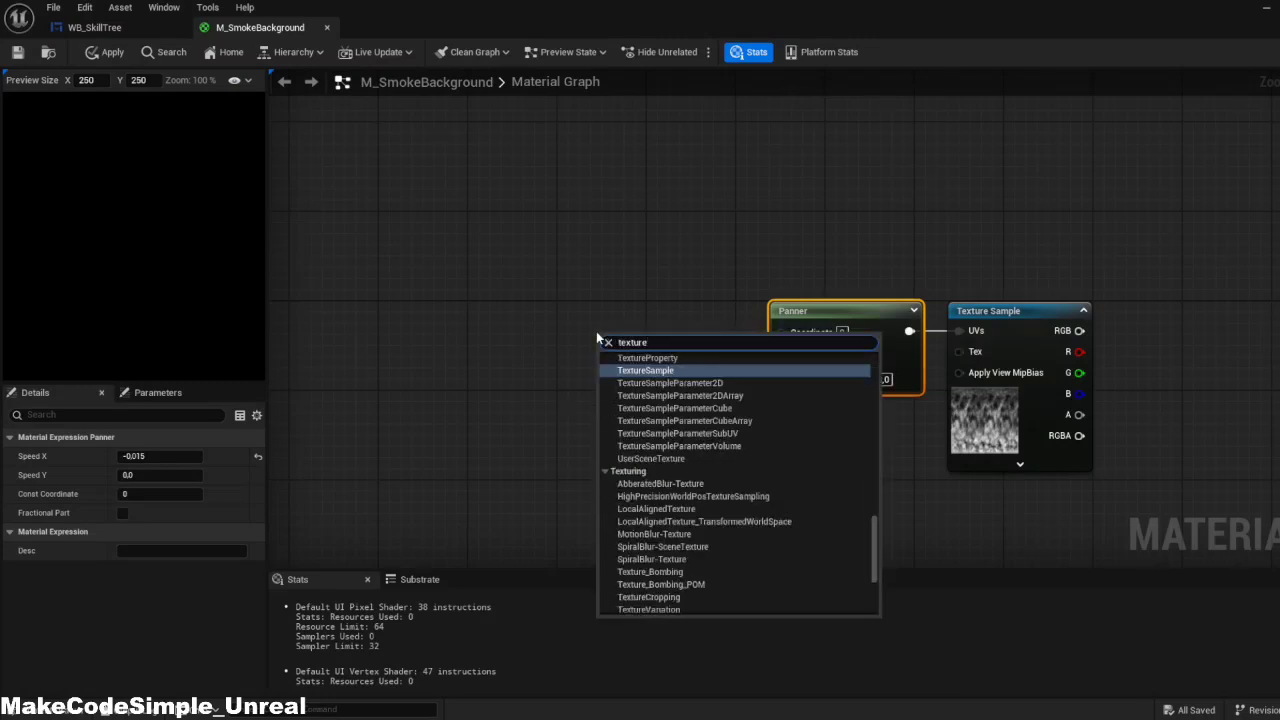
type("coo")
key("Return")
left_click_drag(713, 361, 780, 333)
left_click_drag(666, 346, 671, 316)
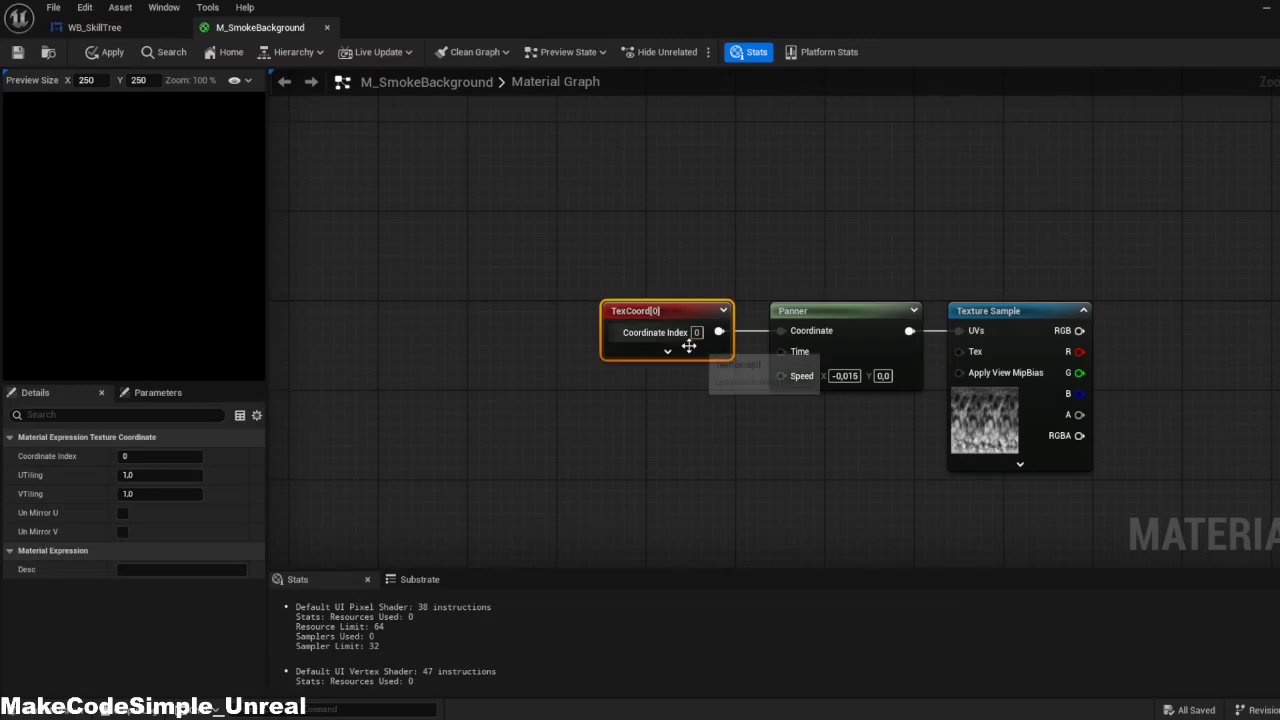
Connect the Texture Sample's RGB output to the material's Final Color input and apply the material
right_click_drag(777, 411, 519, 406)
left_click(512, 404)
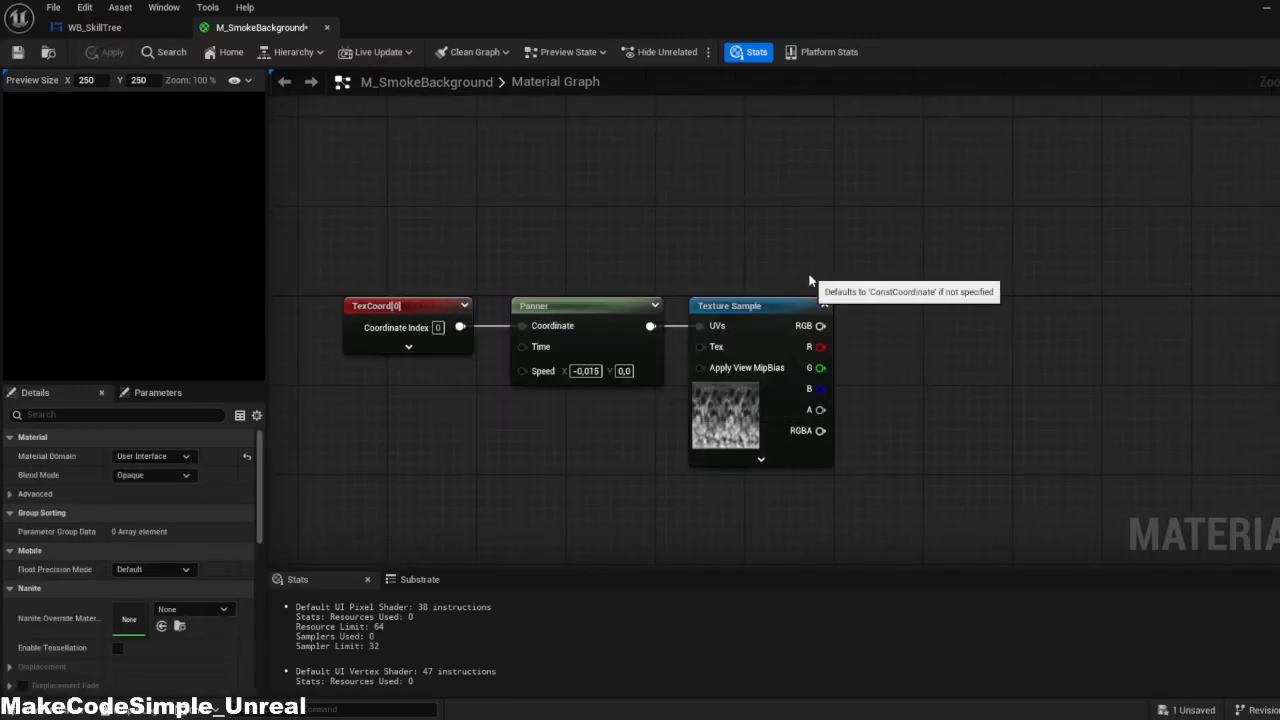
right_click_drag(906, 371, 834, 339)
left_click_drag(748, 294, 1155, 280)
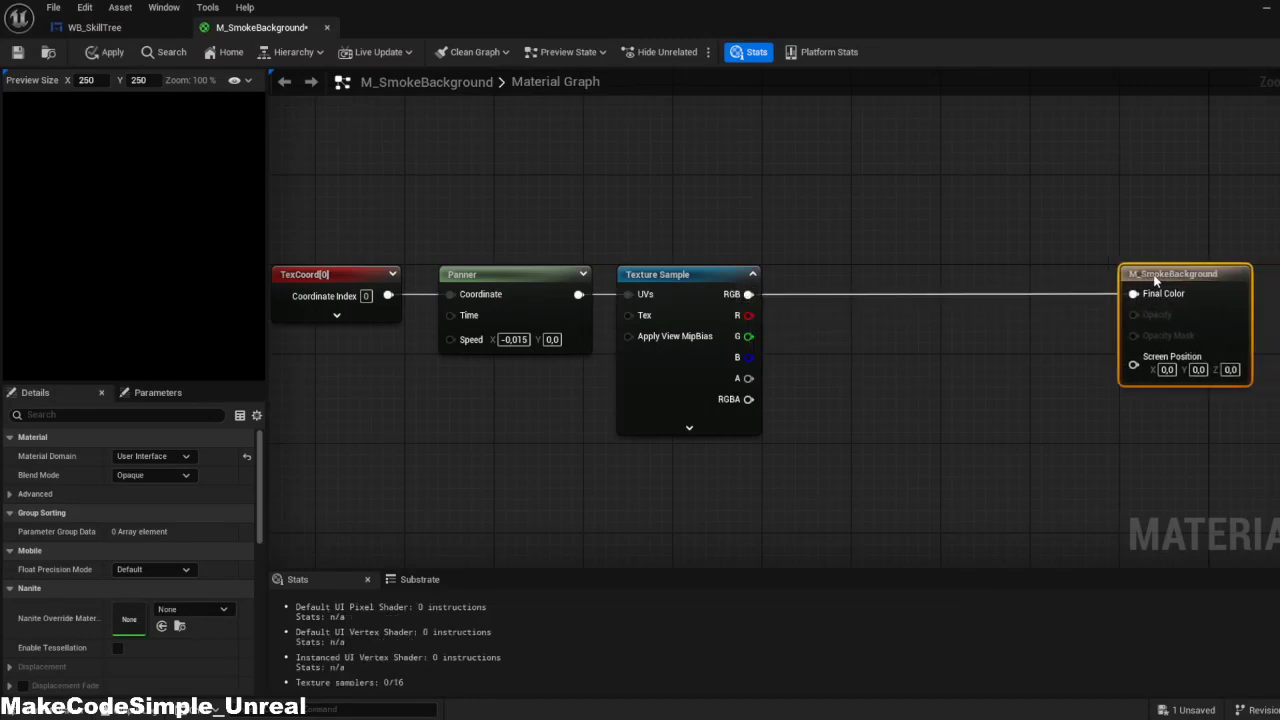
left_click(964, 215)
left_click(100, 52)
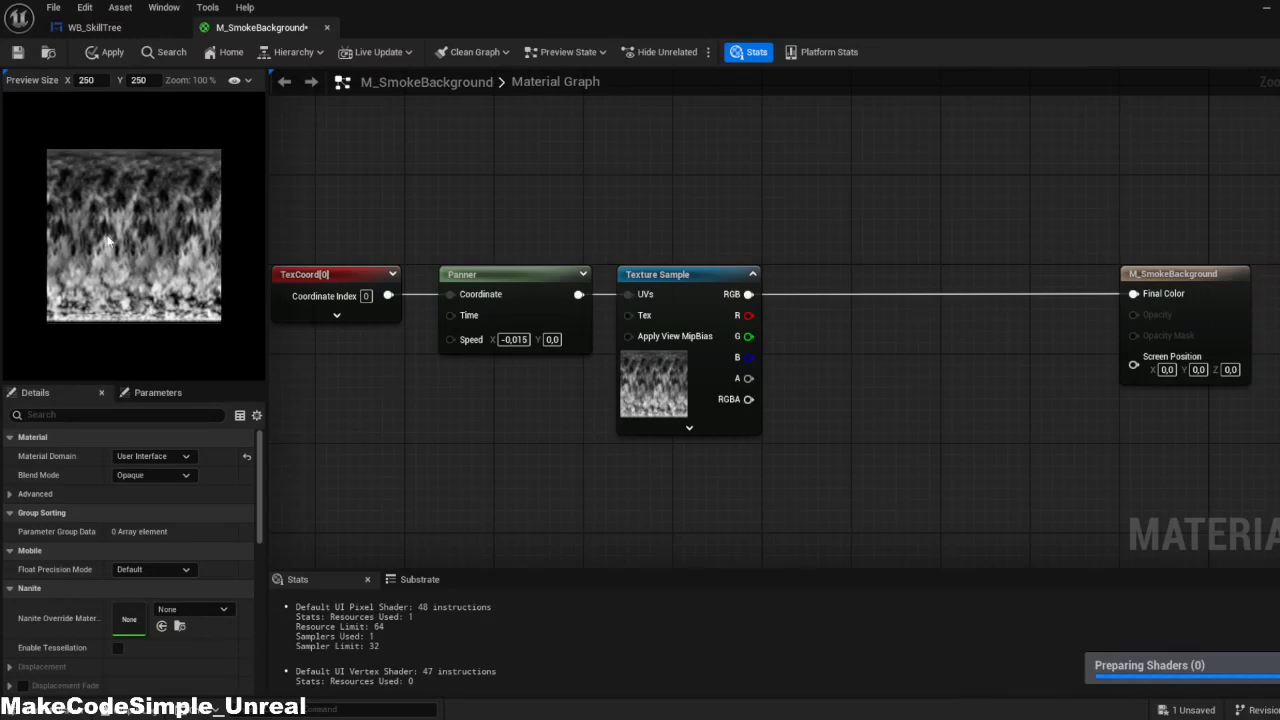
Feed the Texture Sample's RGB output into a new Add node with Const B set to 0,3 and preview its result
left_click_drag(748, 294, 818, 278)
type("add")
key("Return")
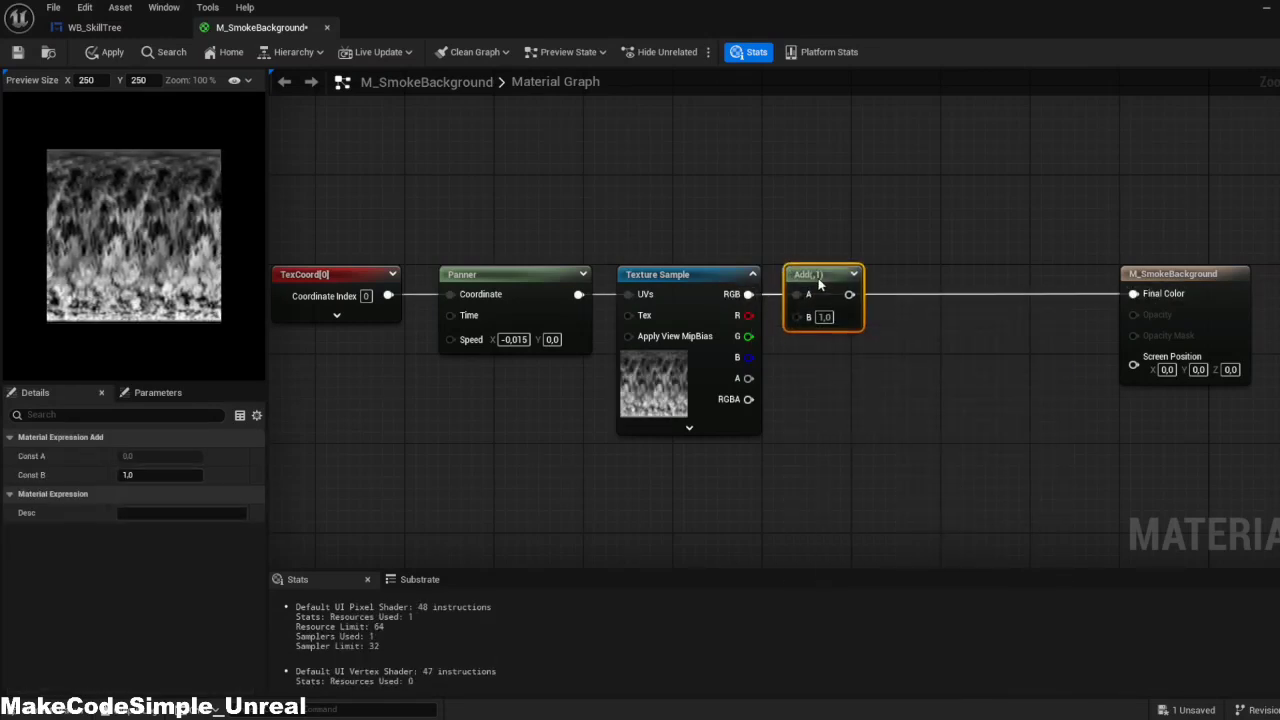
left_click(143, 476)
type("0,3")
key("Return")
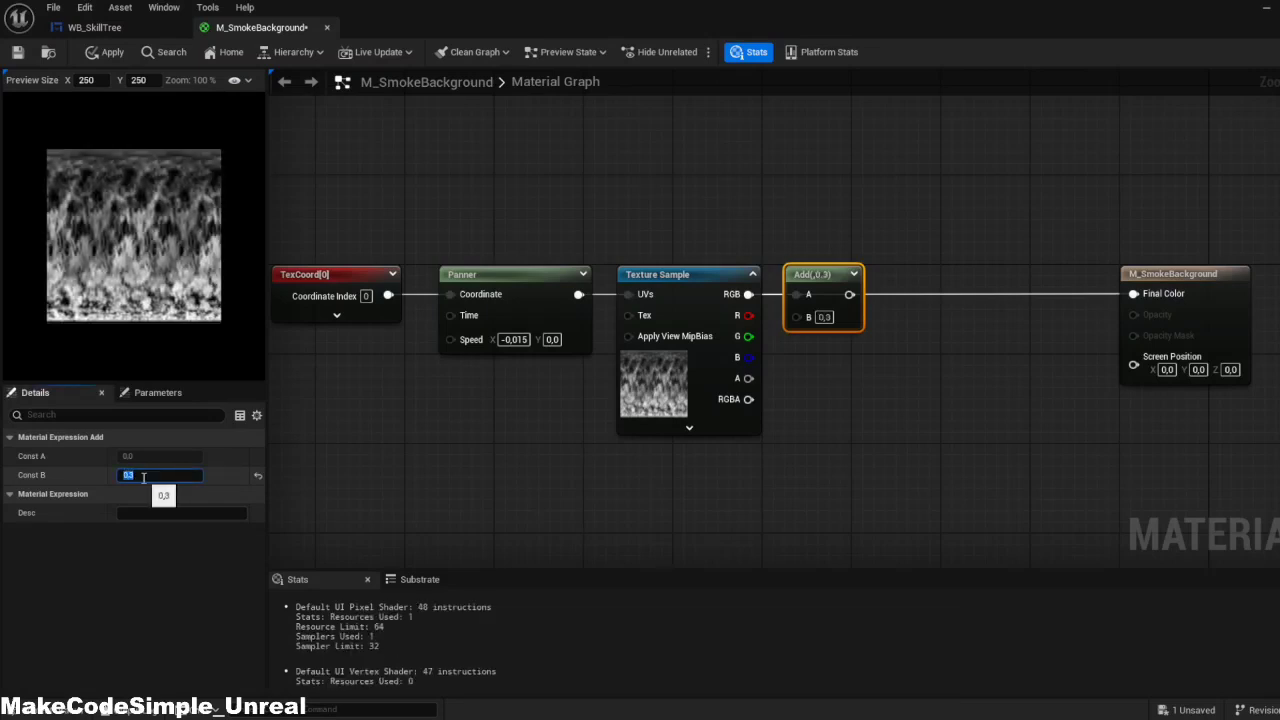
left_click(852, 274)
left_click(852, 274)
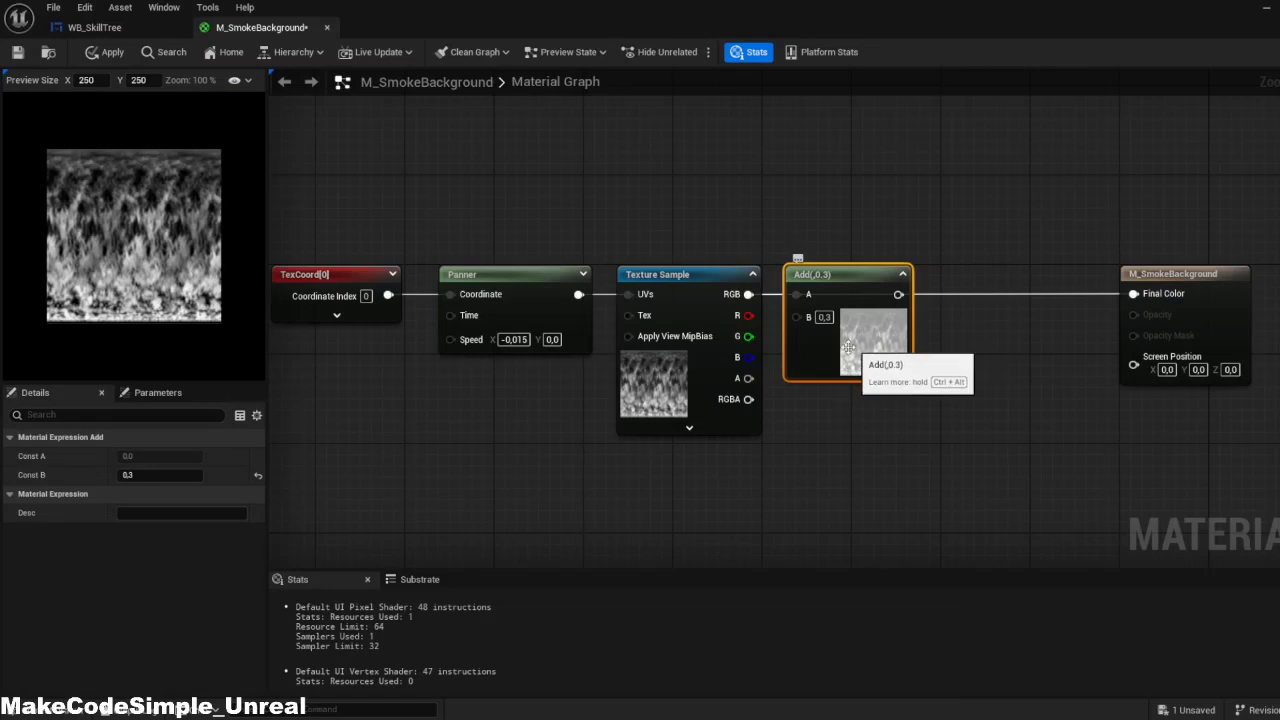
left_click(902, 276)
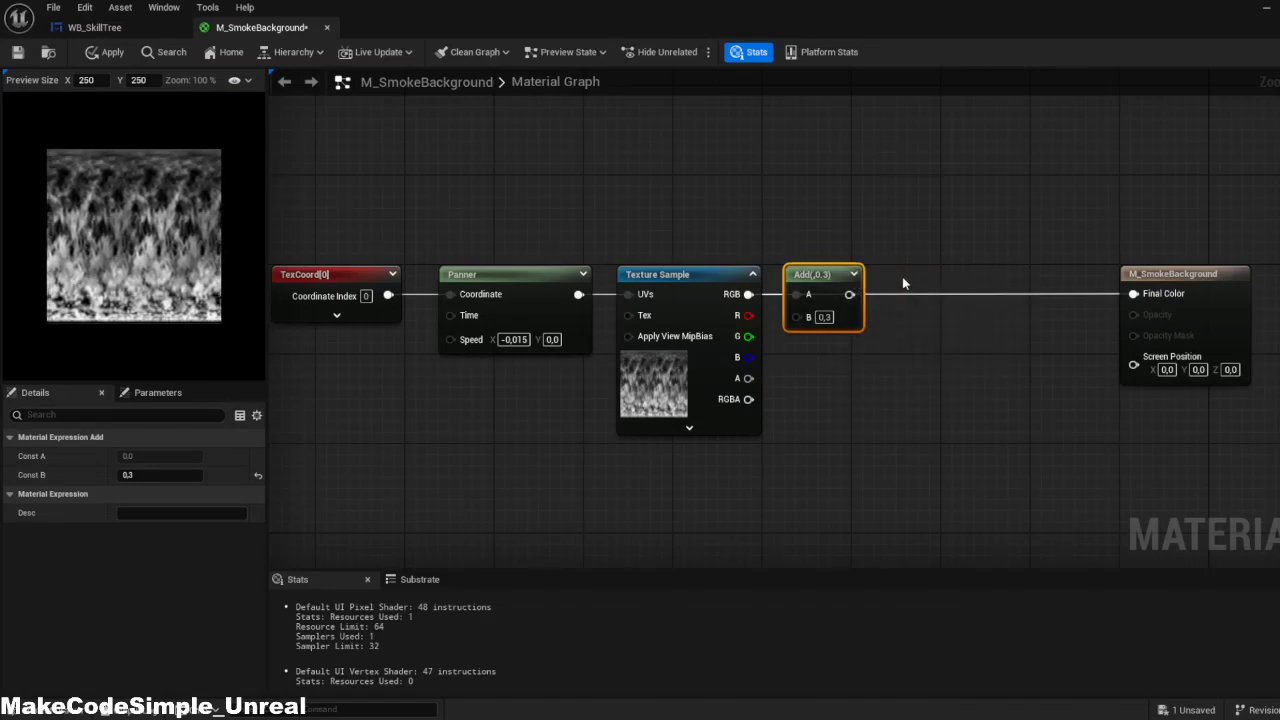
Feed the Add output into a new Multiply node with B set to 0,04 and align it beside the Add node
right_click_drag(954, 367, 900, 363)
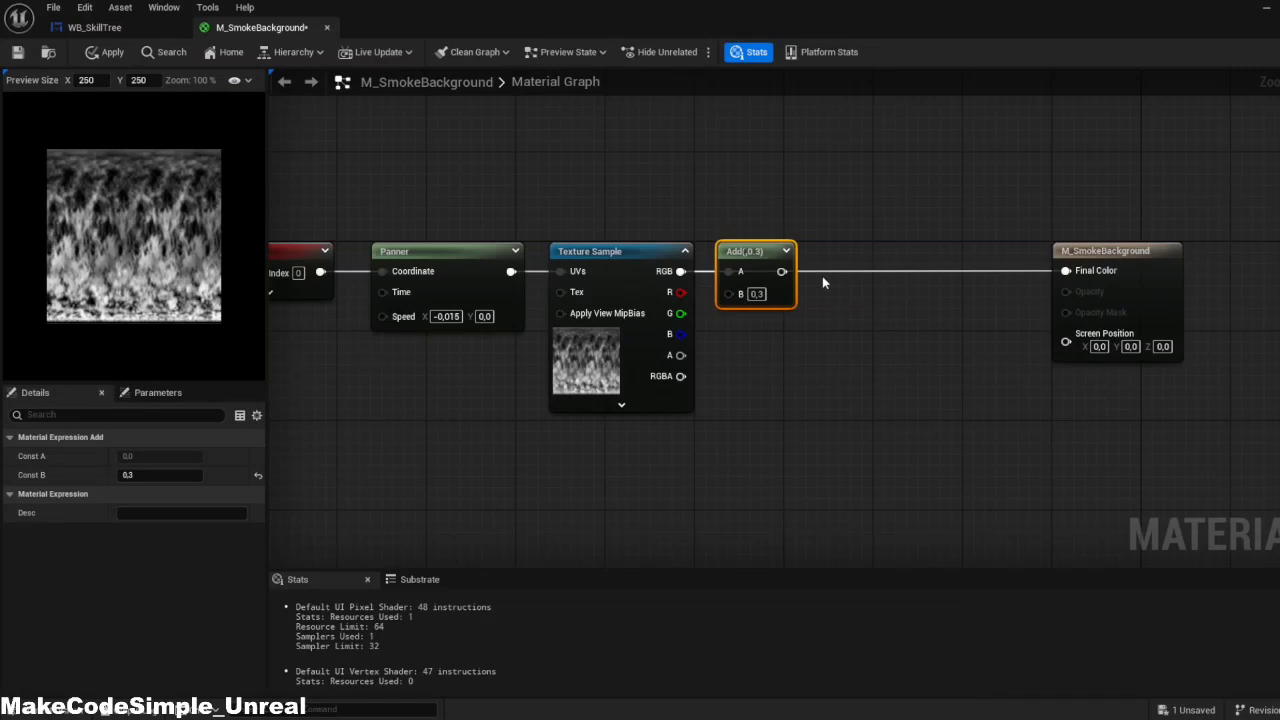
left_click_drag(783, 272, 817, 300)
type("multiply")
key("Return")
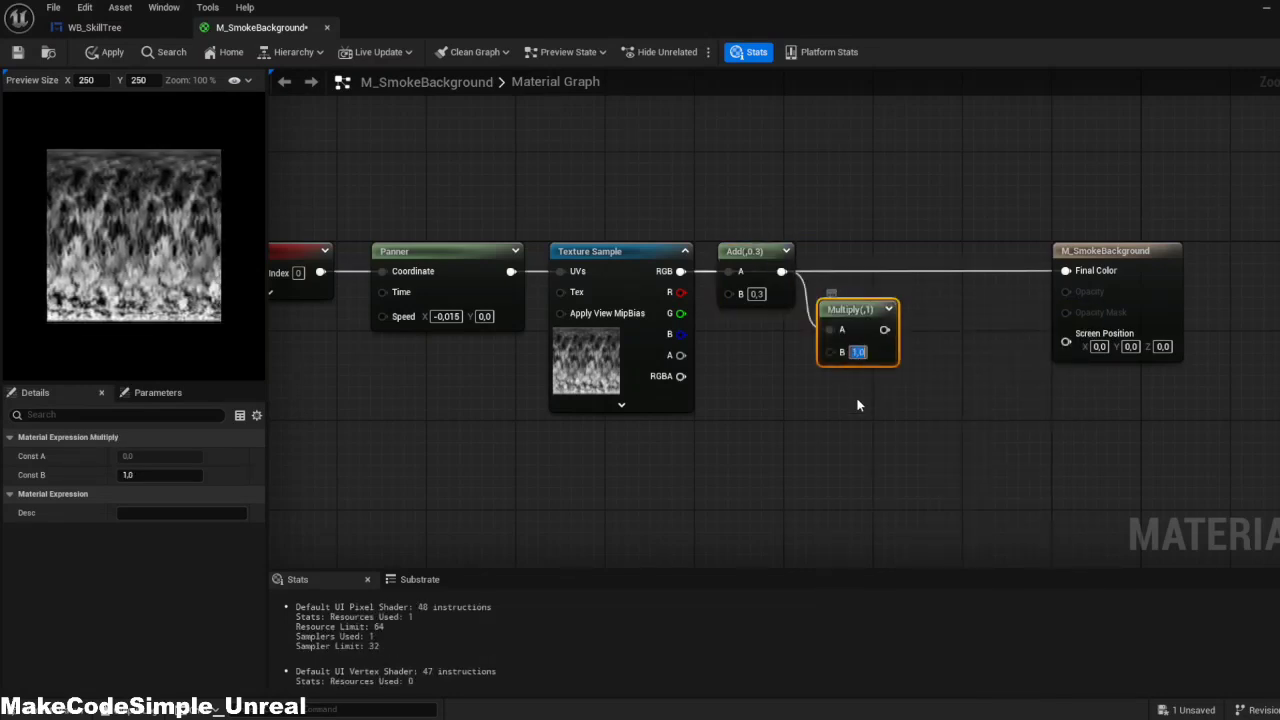
type("0,04")
key("Return")
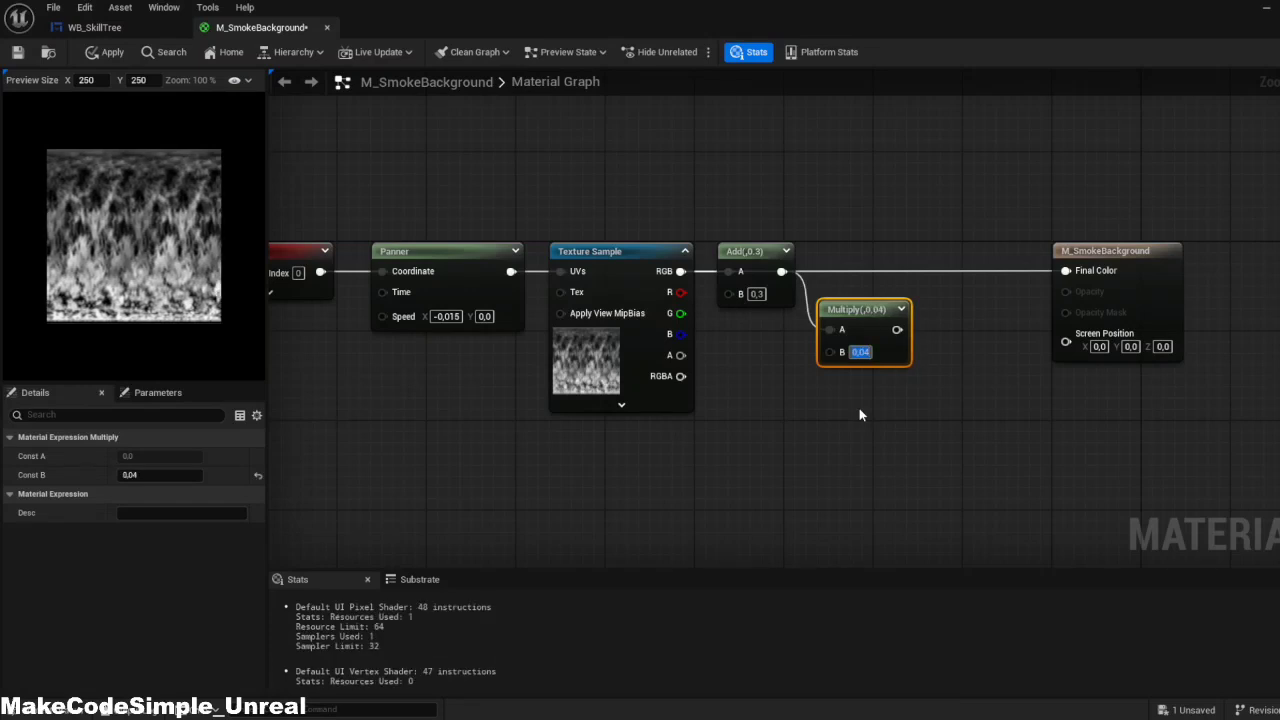
left_click_drag(862, 322, 862, 264)
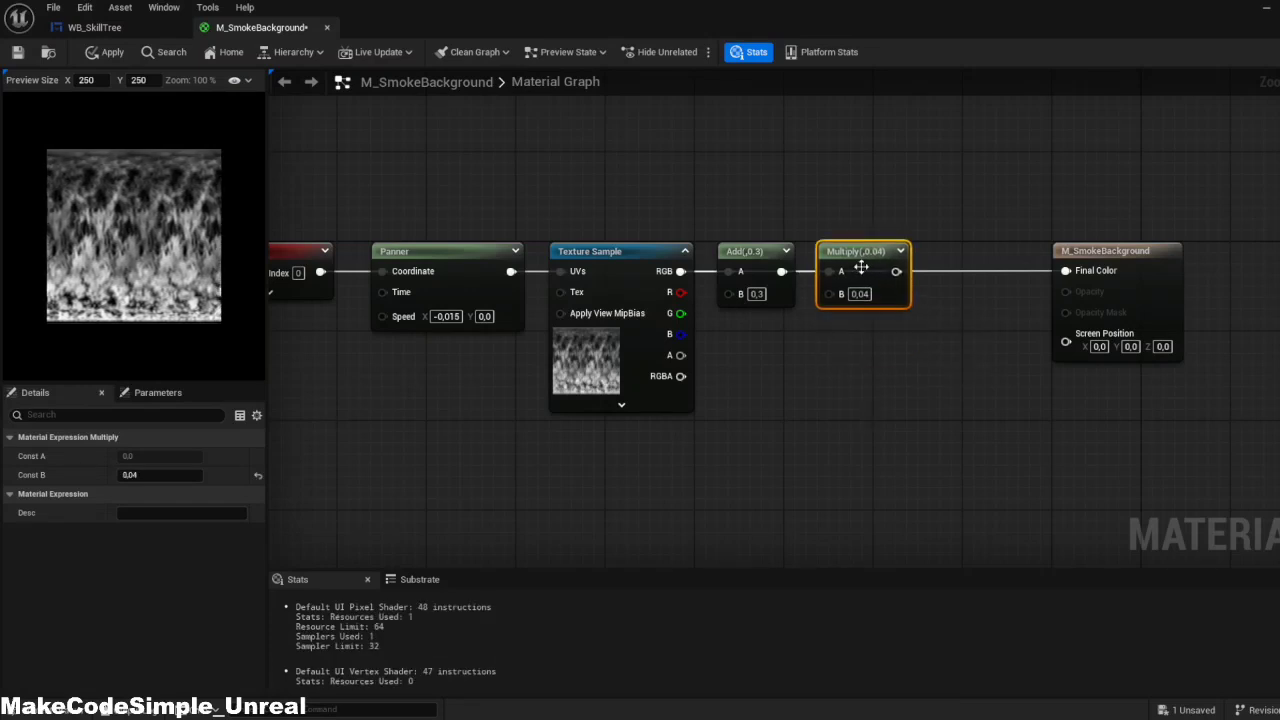
Preview the Multiply node's result and connect its output to the material's Final Color input
left_click(899, 251)
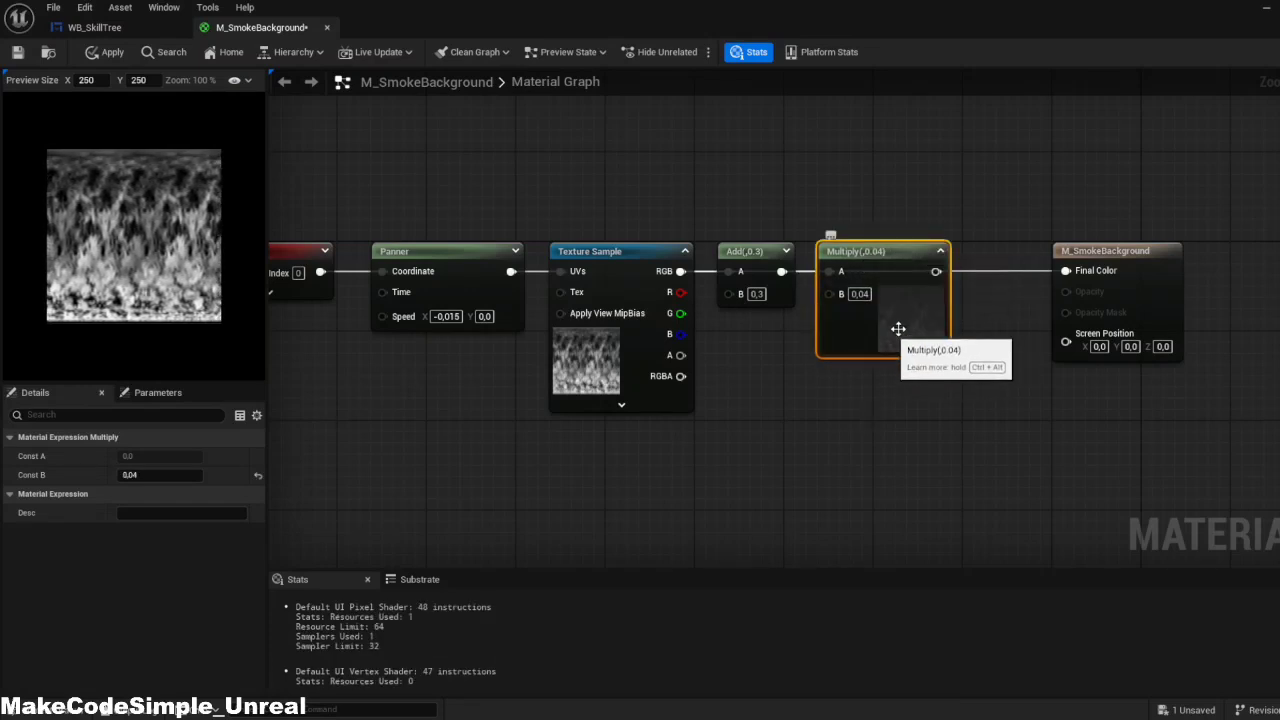
left_click(940, 251)
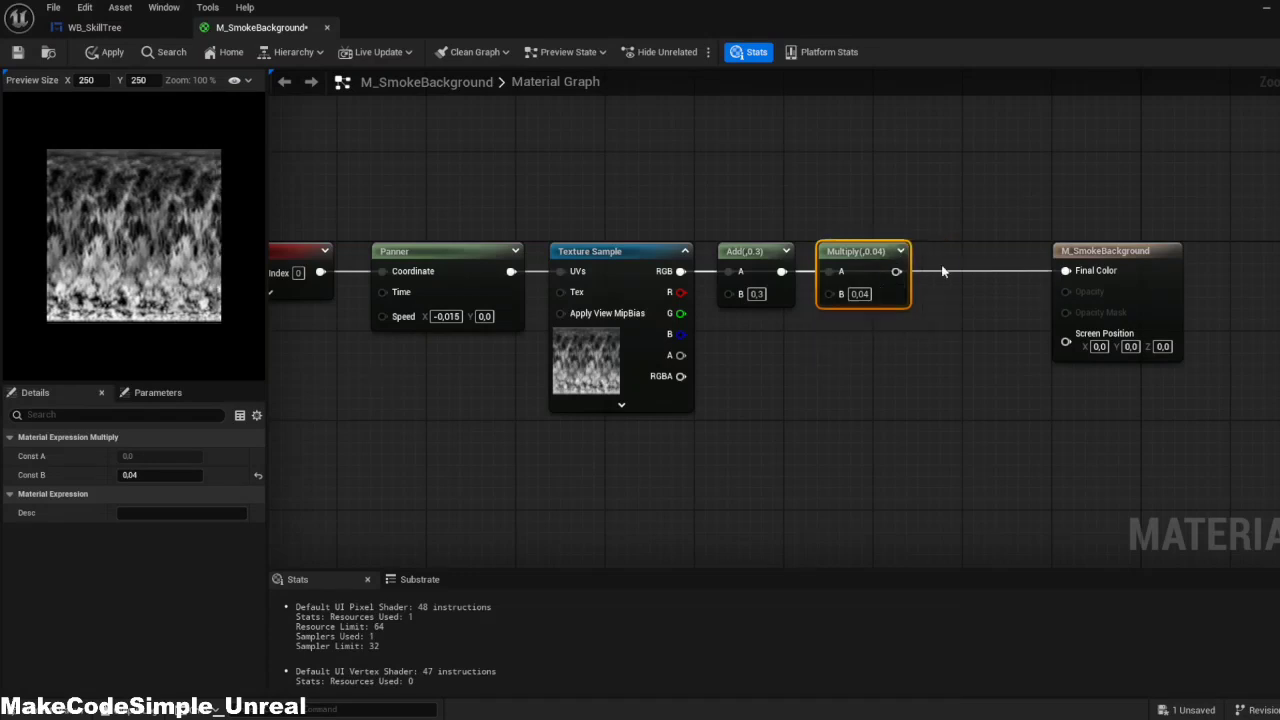
left_click_drag(895, 271, 1066, 270)
left_click(950, 370)
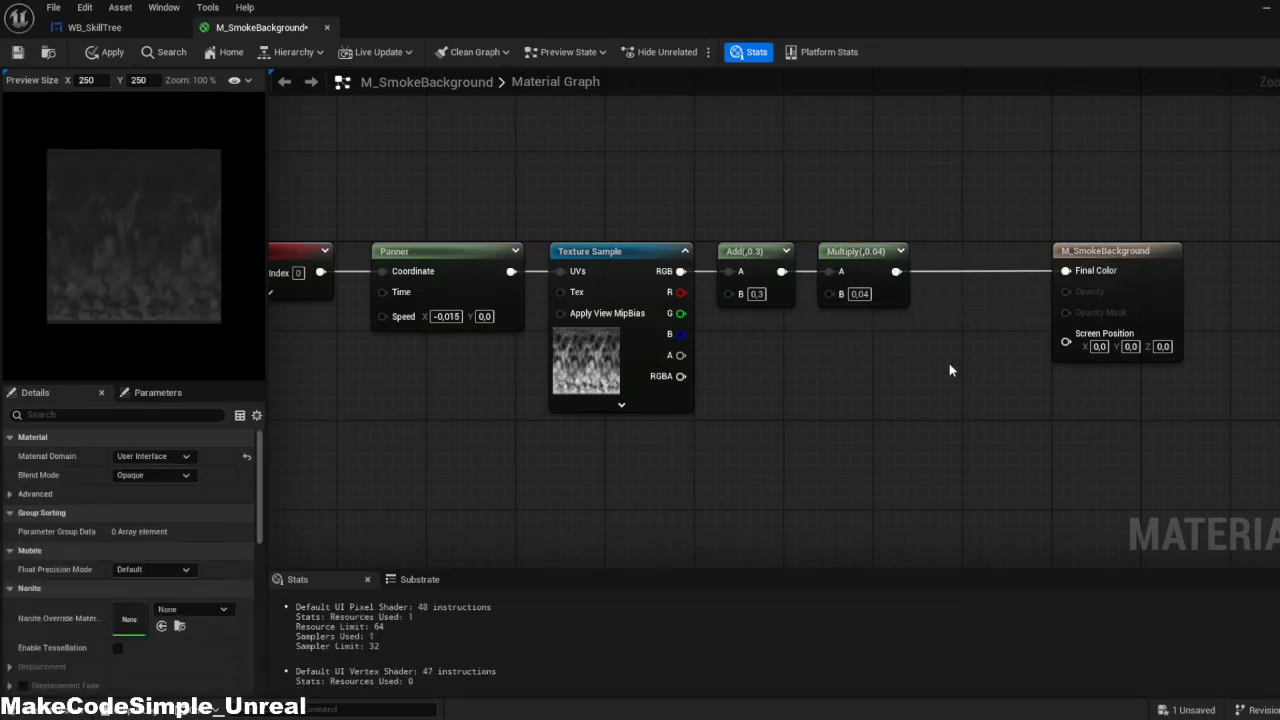
Duplicate the TexCoord, Panner, Texture Sample, Add and Multiply chain and place the copy directly below the original
scroll(840, 408, "down", 1)
right_click_drag(840, 408, 1012, 387)
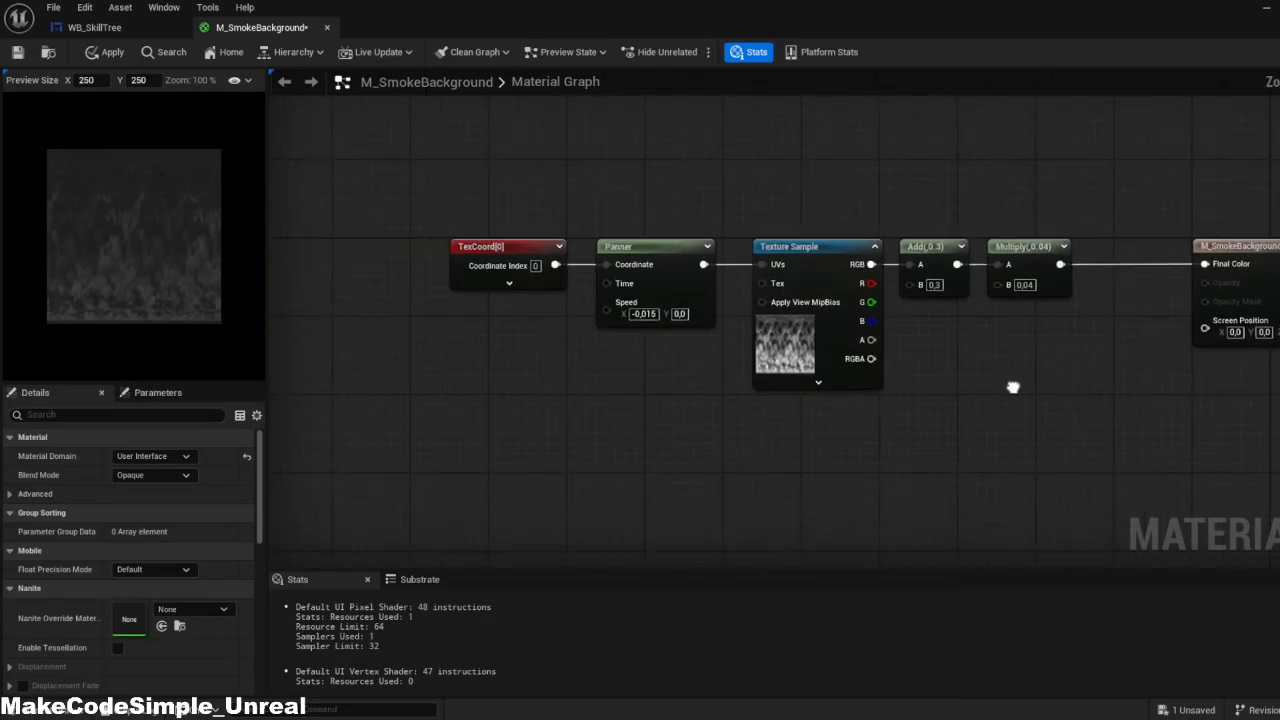
left_click_drag(694, 311, 1000, 228)
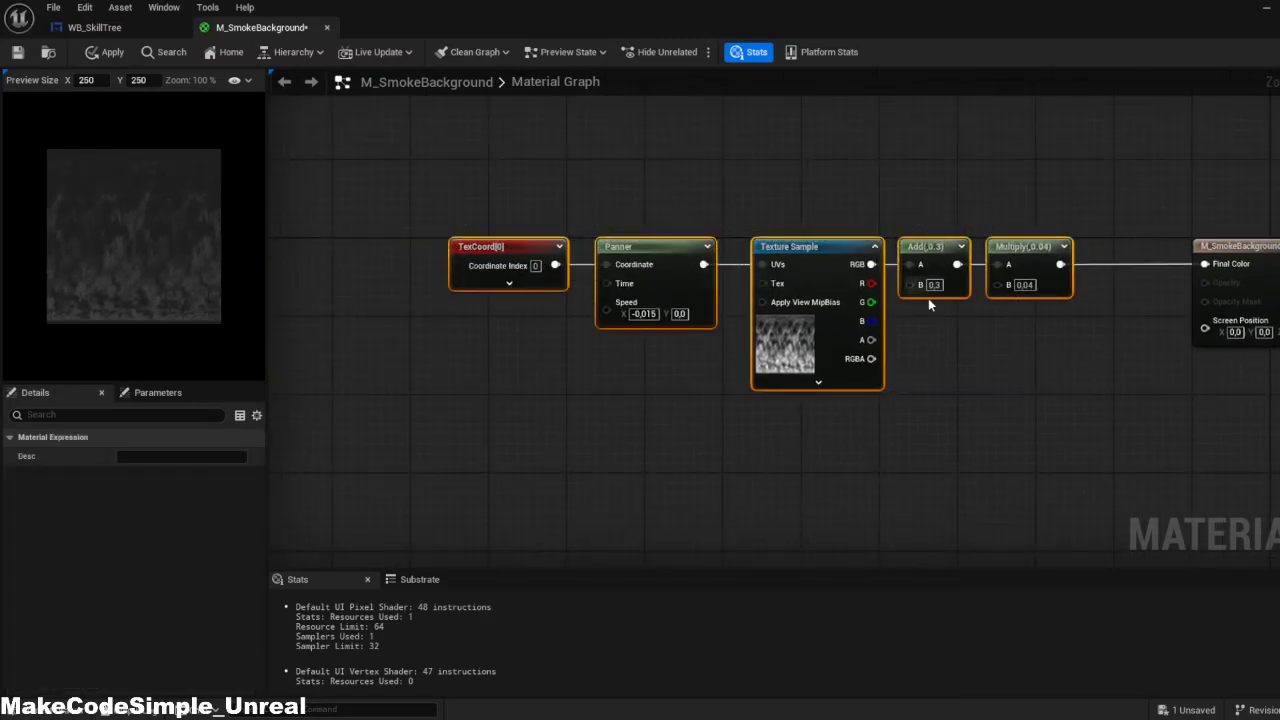
key("ctrl+c")
key("ctrl+v")
left_click_drag(765, 455, 803, 415)
Set the duplicated Panner node's Speed X to 0,01
left_click(679, 418)
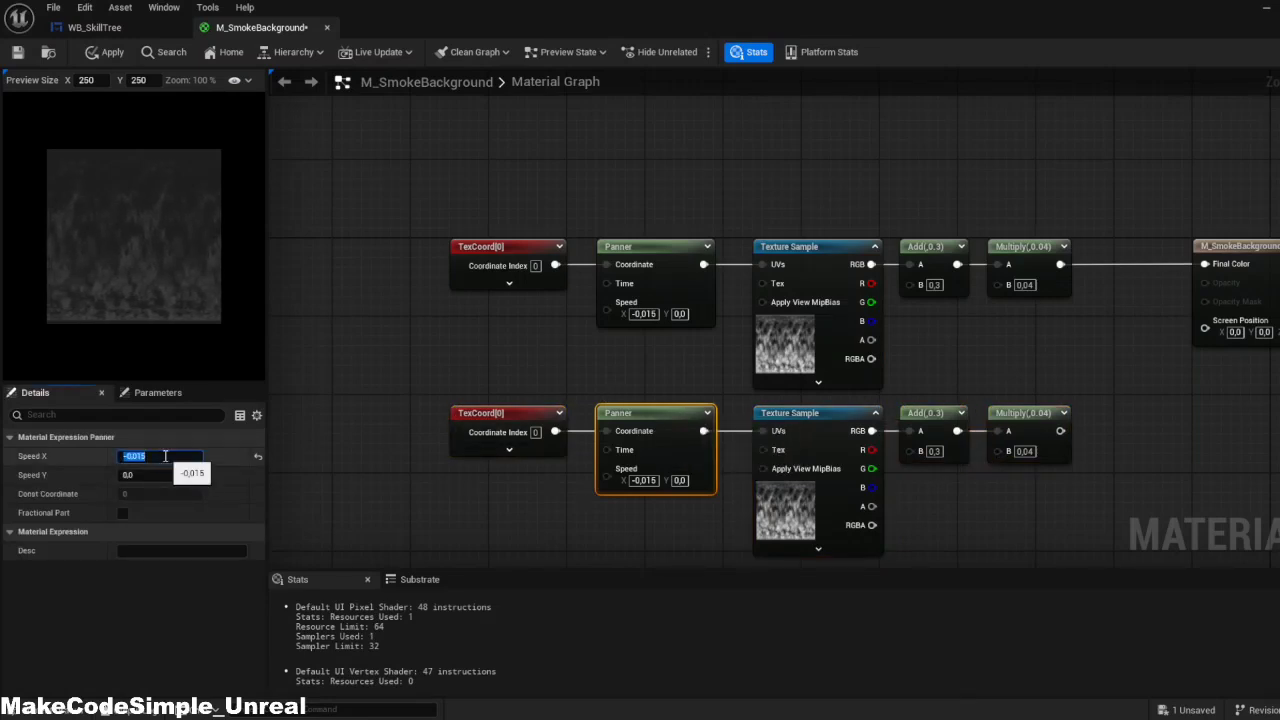
type("0.01")
key("Return")
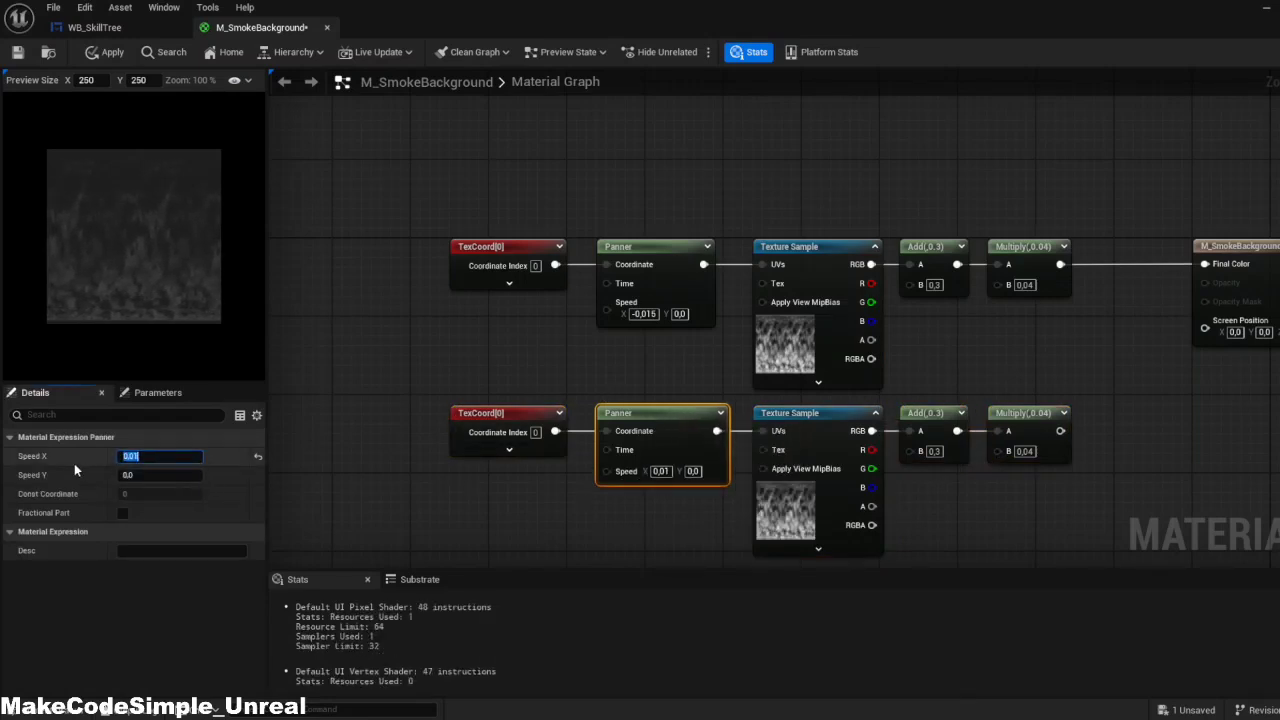
left_click(71, 458)
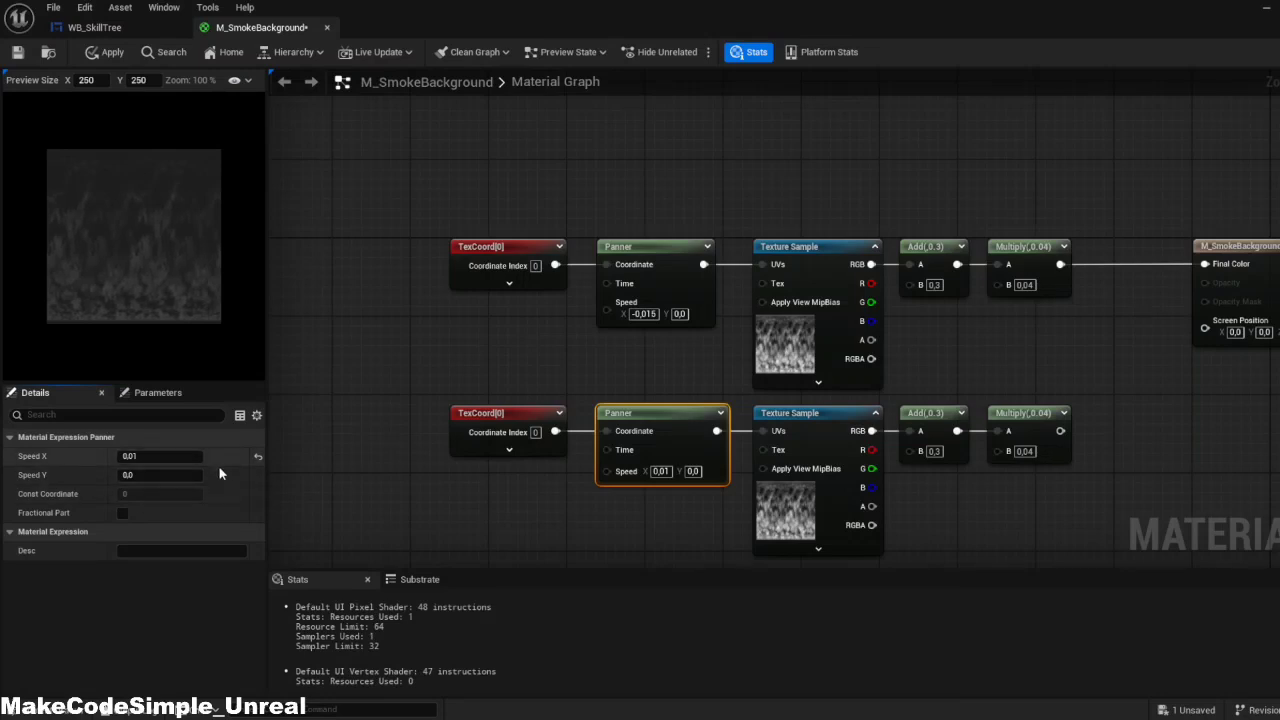
Combine both chains' Multiply outputs in a new Add node and connect its result to the material's Final Color input
left_click_drag(1060, 264, 1107, 338)
type("add")
key("Return")
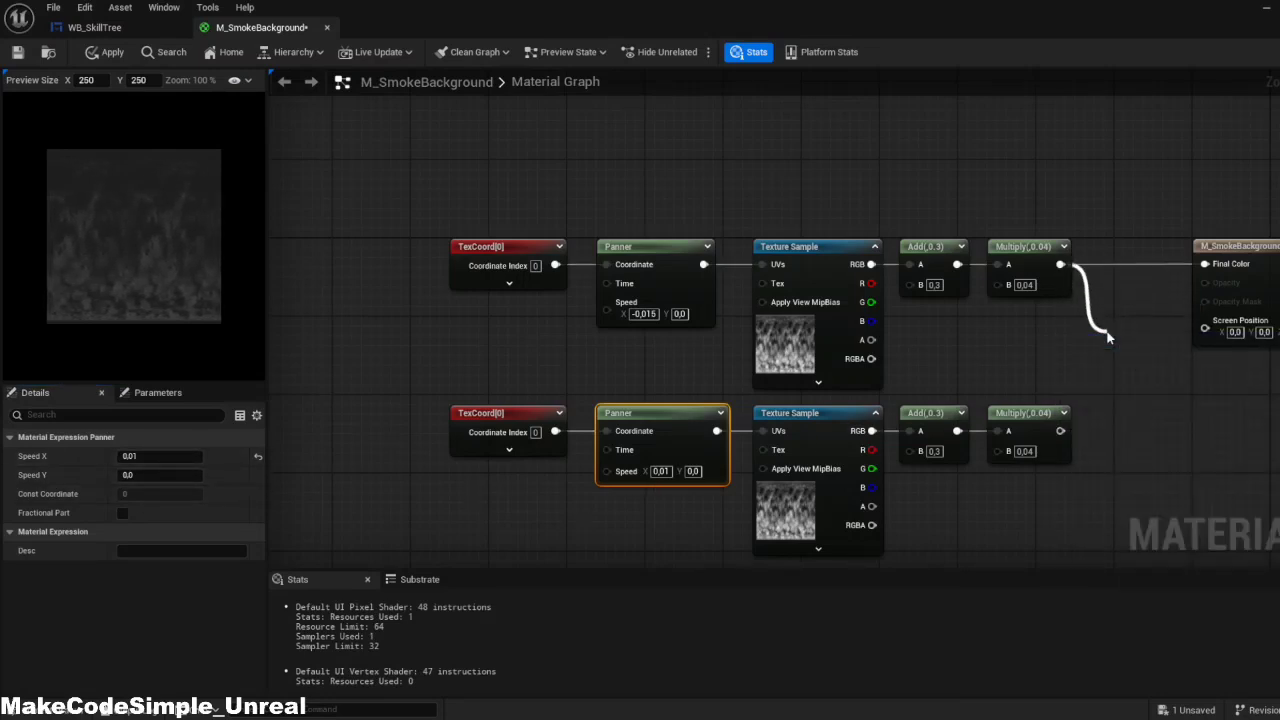
left_click_drag(1060, 430, 1205, 264)
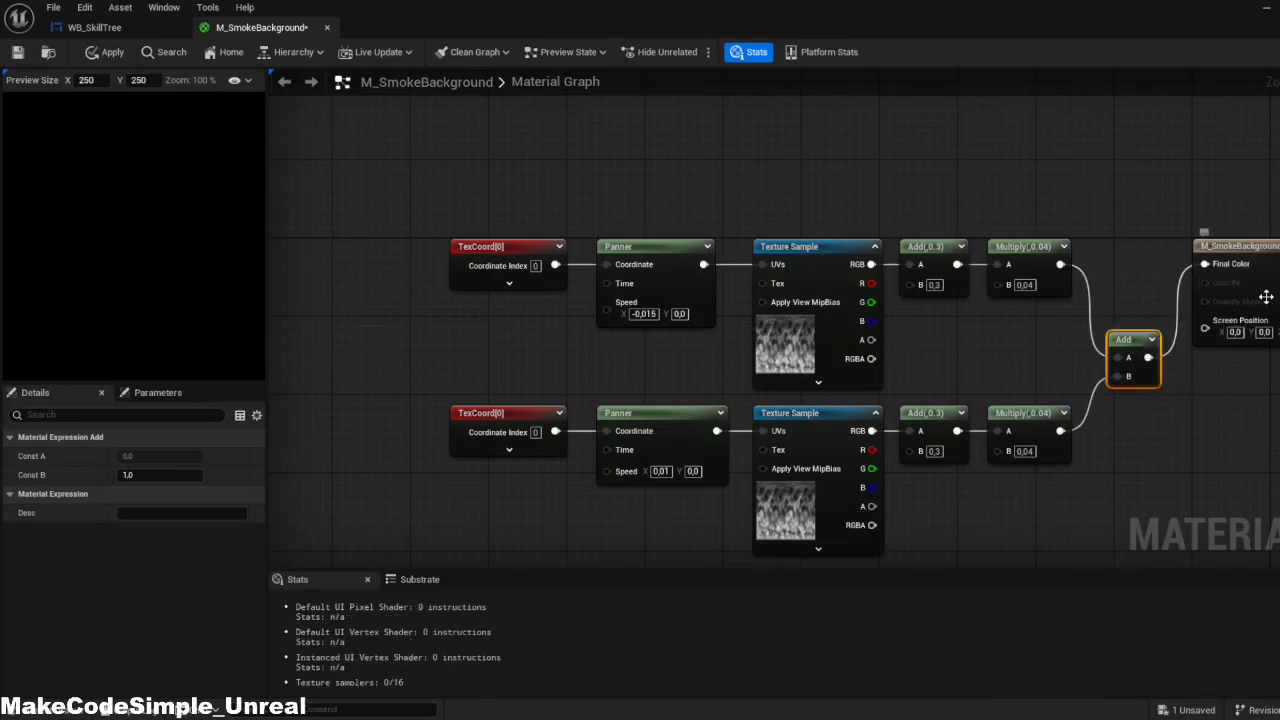
Align the new Add node and the material output node between the two chains, and apply and save the material
left_click_drag(1275, 292, 1275, 379)
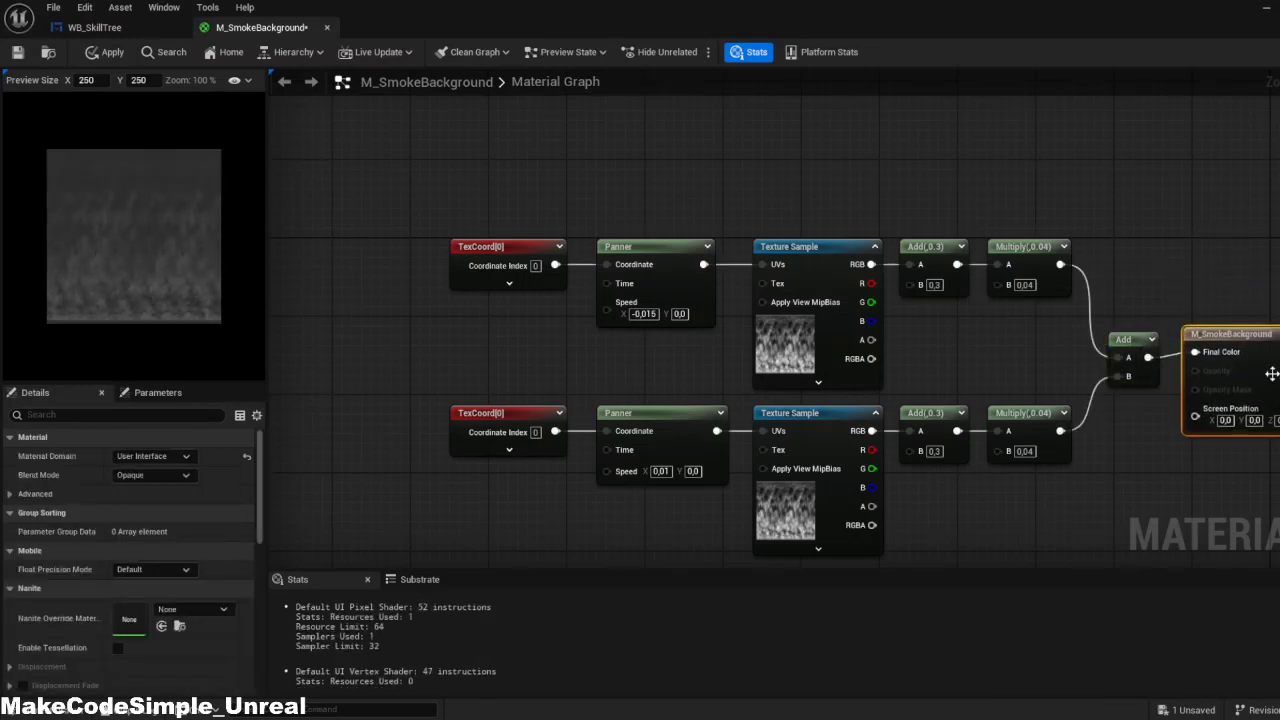
right_click_drag(1208, 437, 1084, 372)
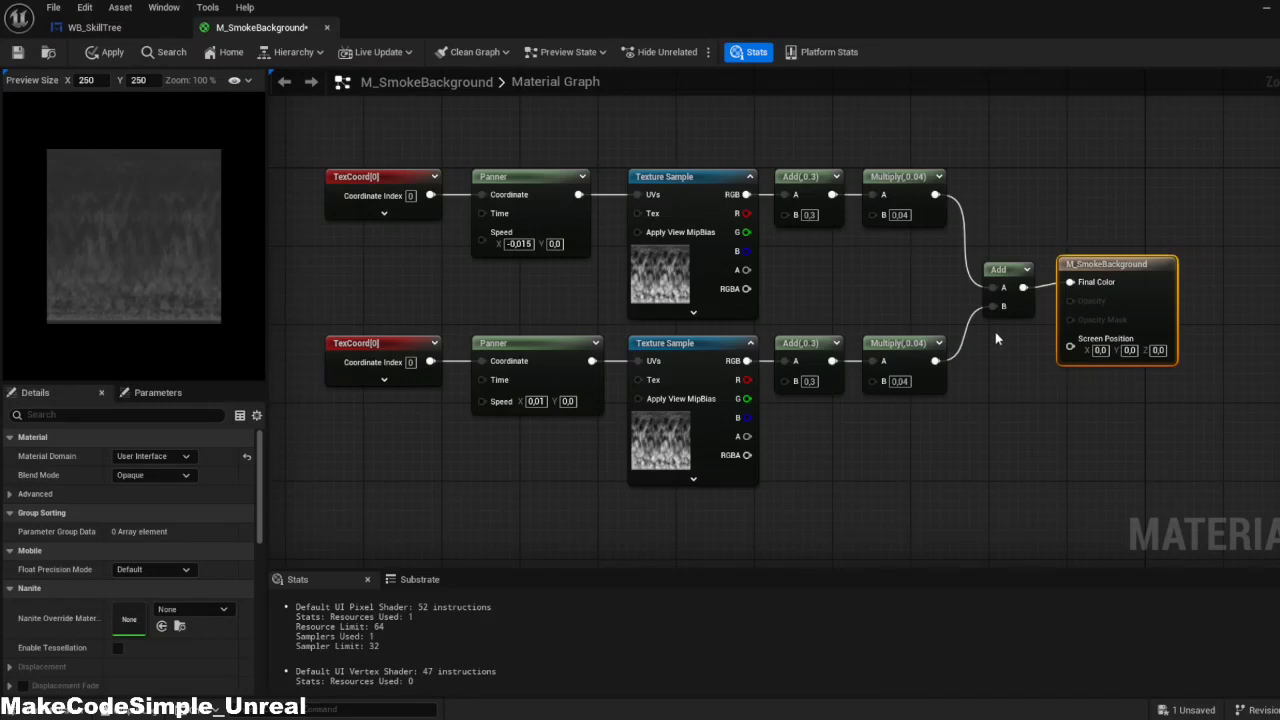
left_click_drag(996, 339, 1186, 262)
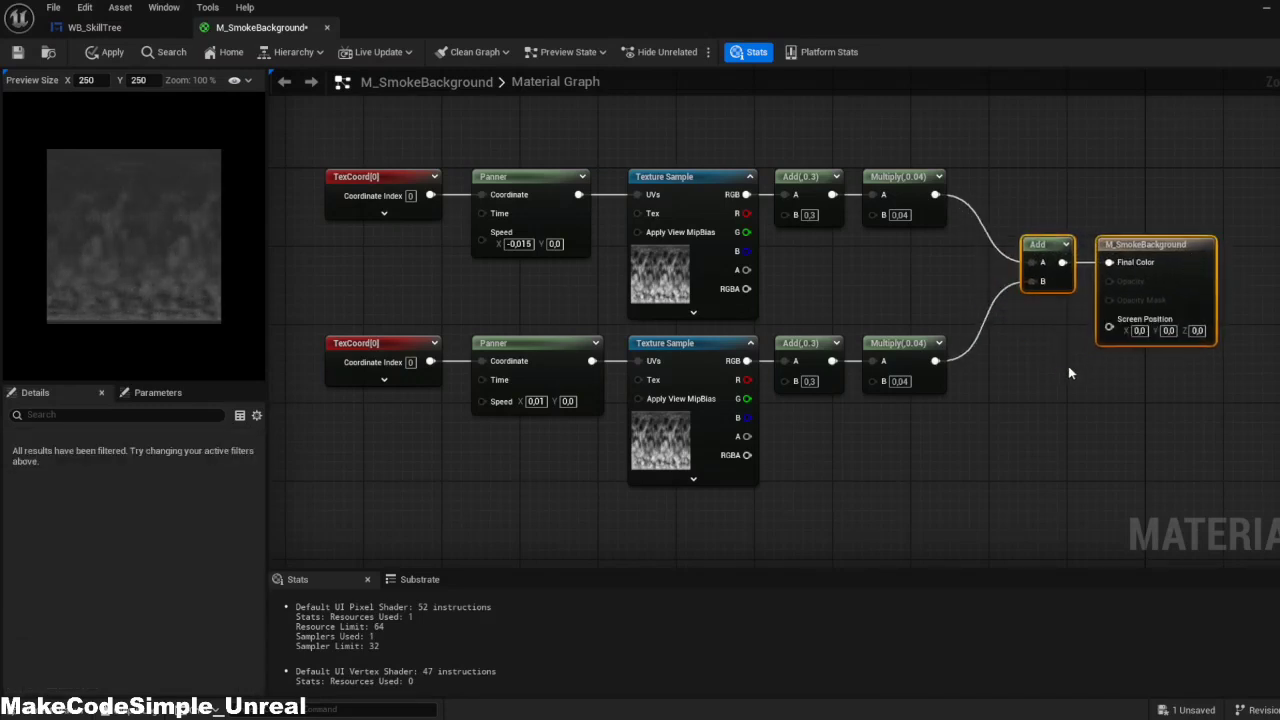
left_click(1036, 406)
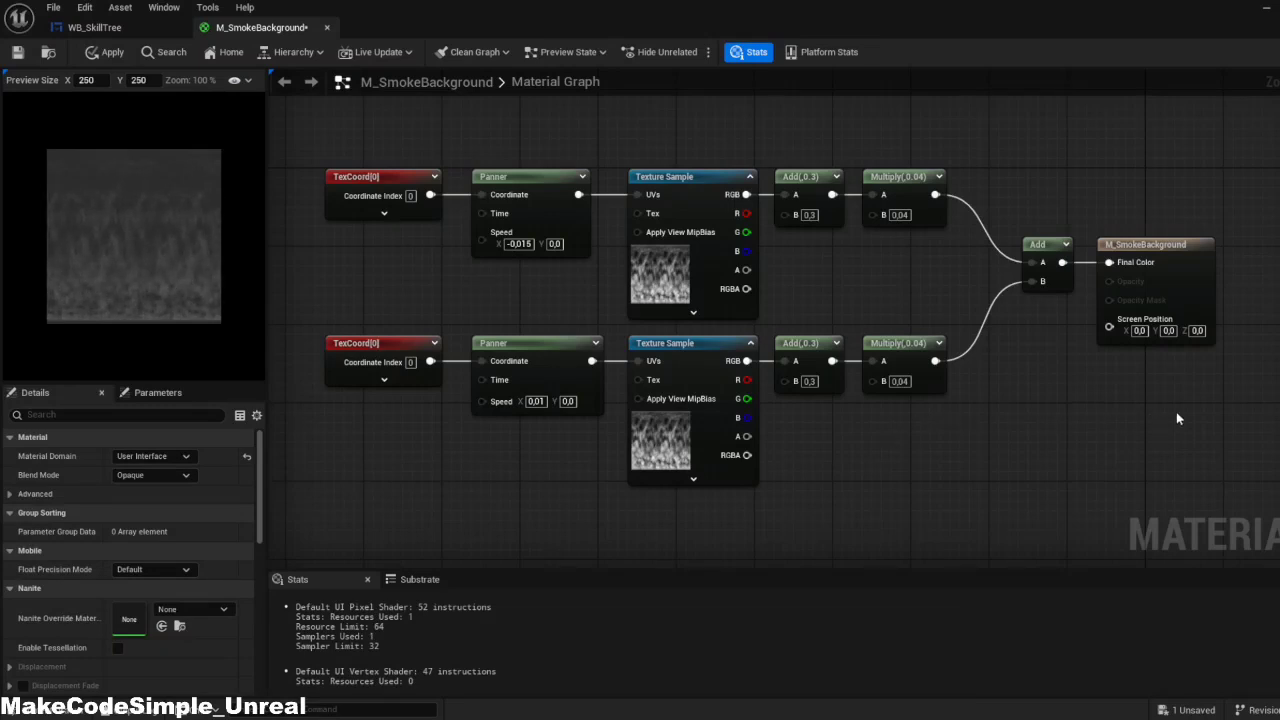
right_click_drag(1176, 411, 1109, 404)
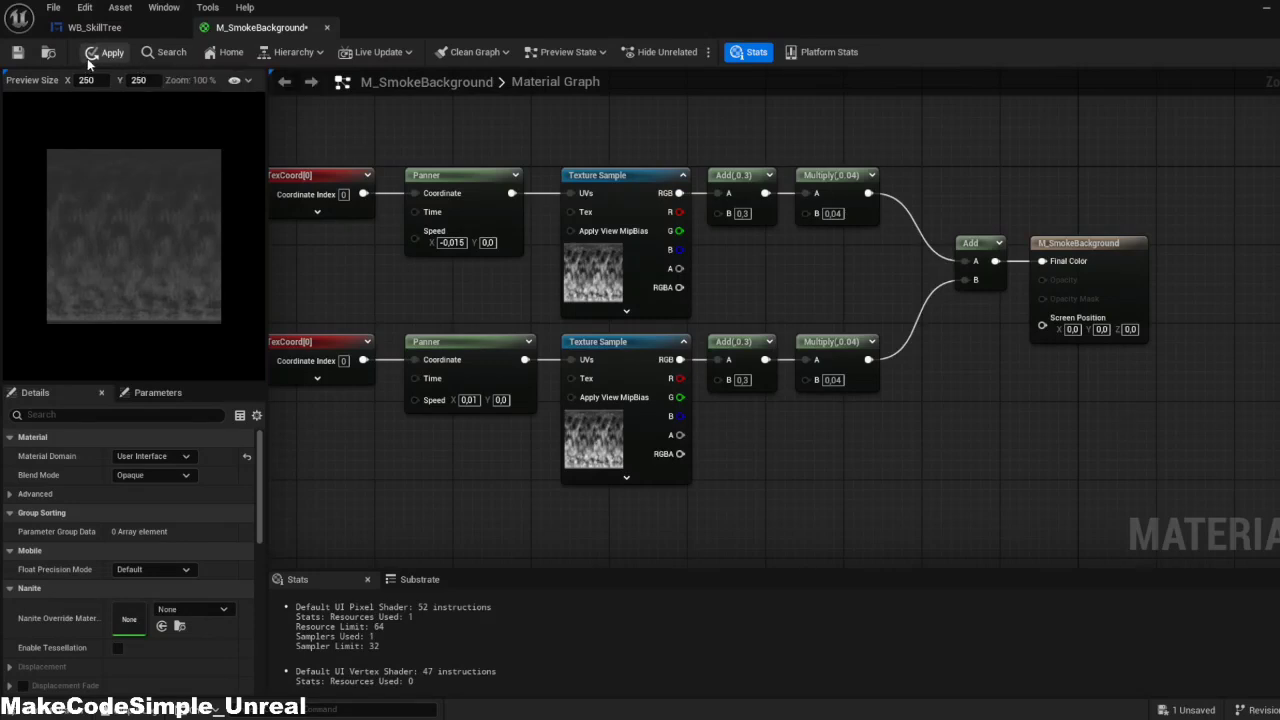
left_click(17, 52)
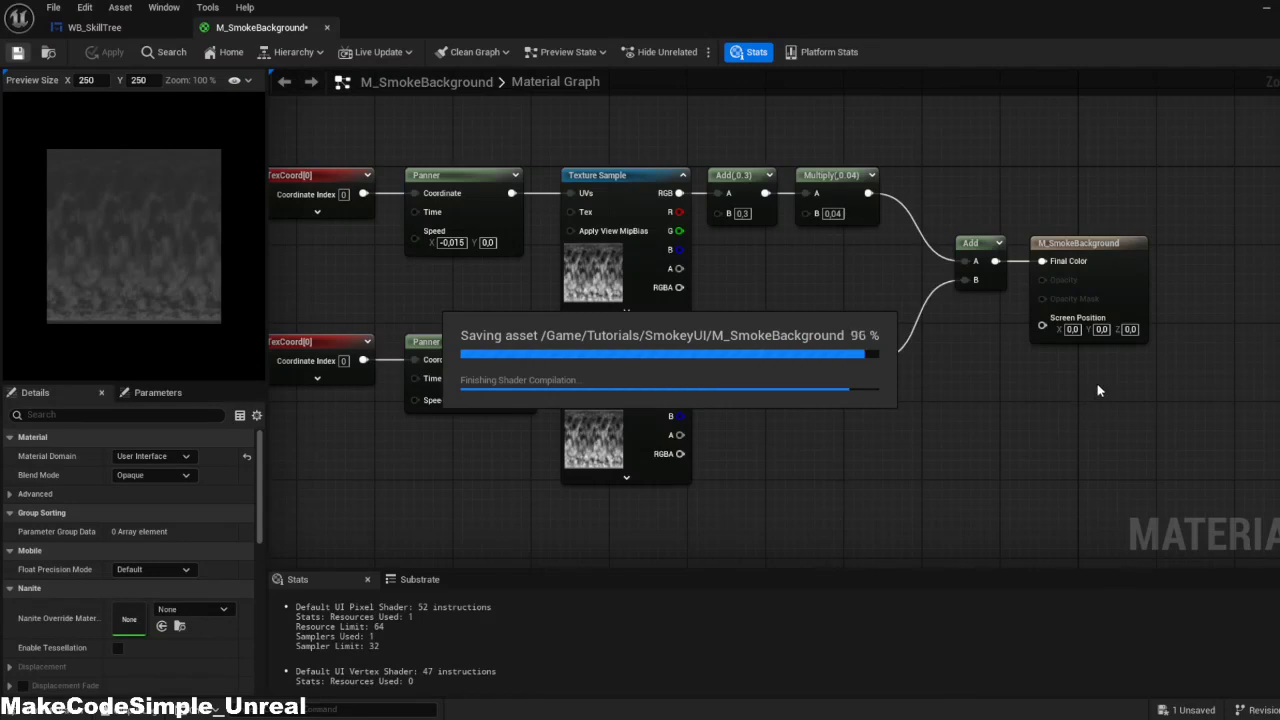
Move the material output node farther from the Add node and create a LinearGradient node below the Add node
right_click_drag(1128, 340, 951, 266)
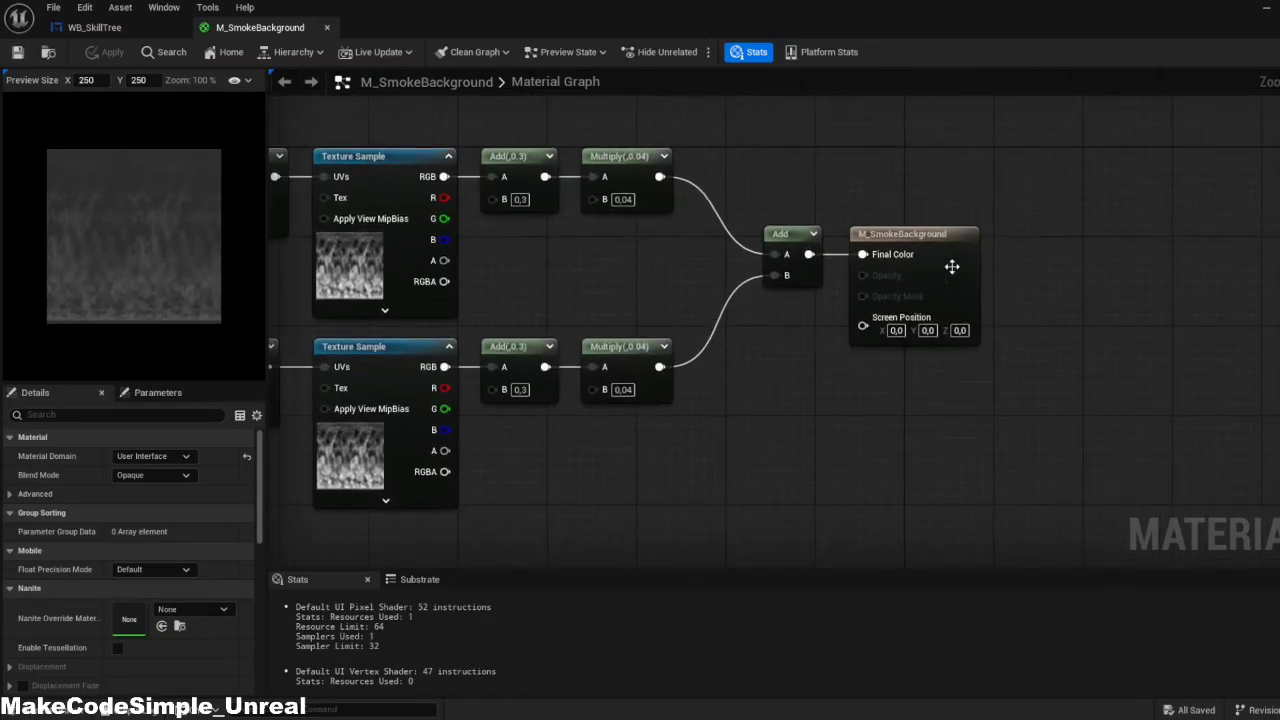
left_click(1158, 270)
left_click_drag(1158, 270, 1247, 270)
right_click(732, 368)
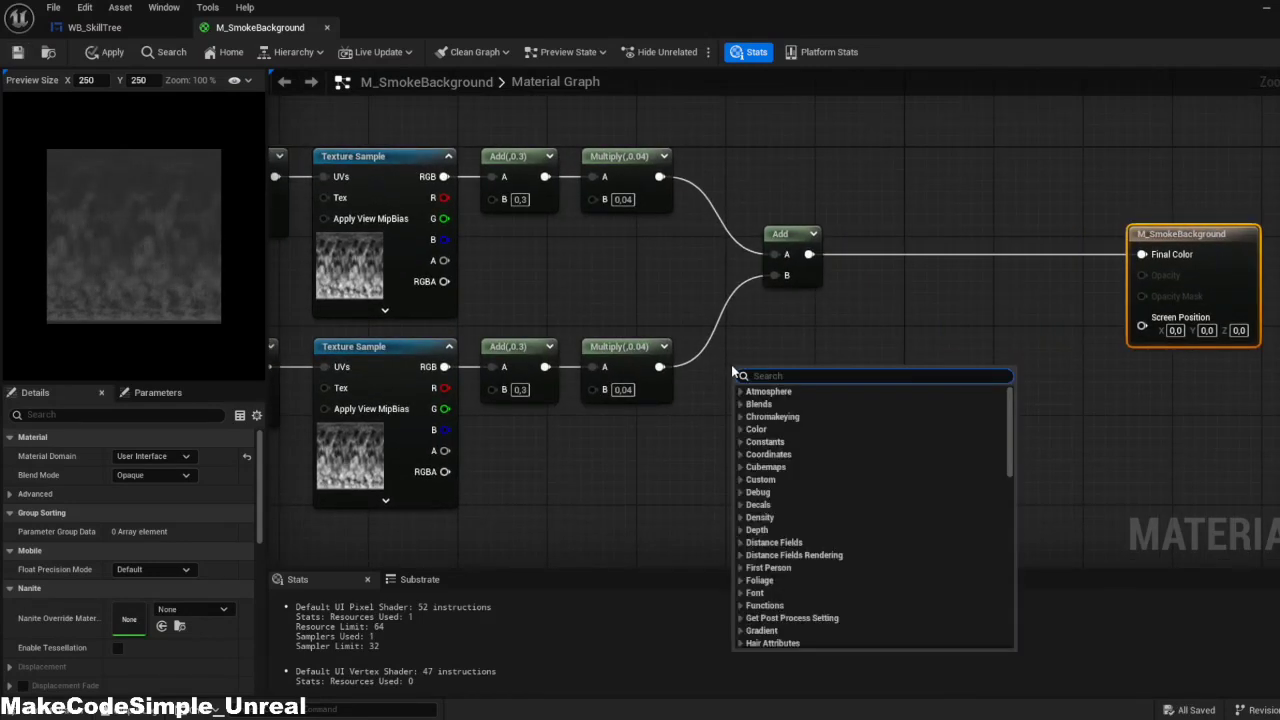
type("linear")
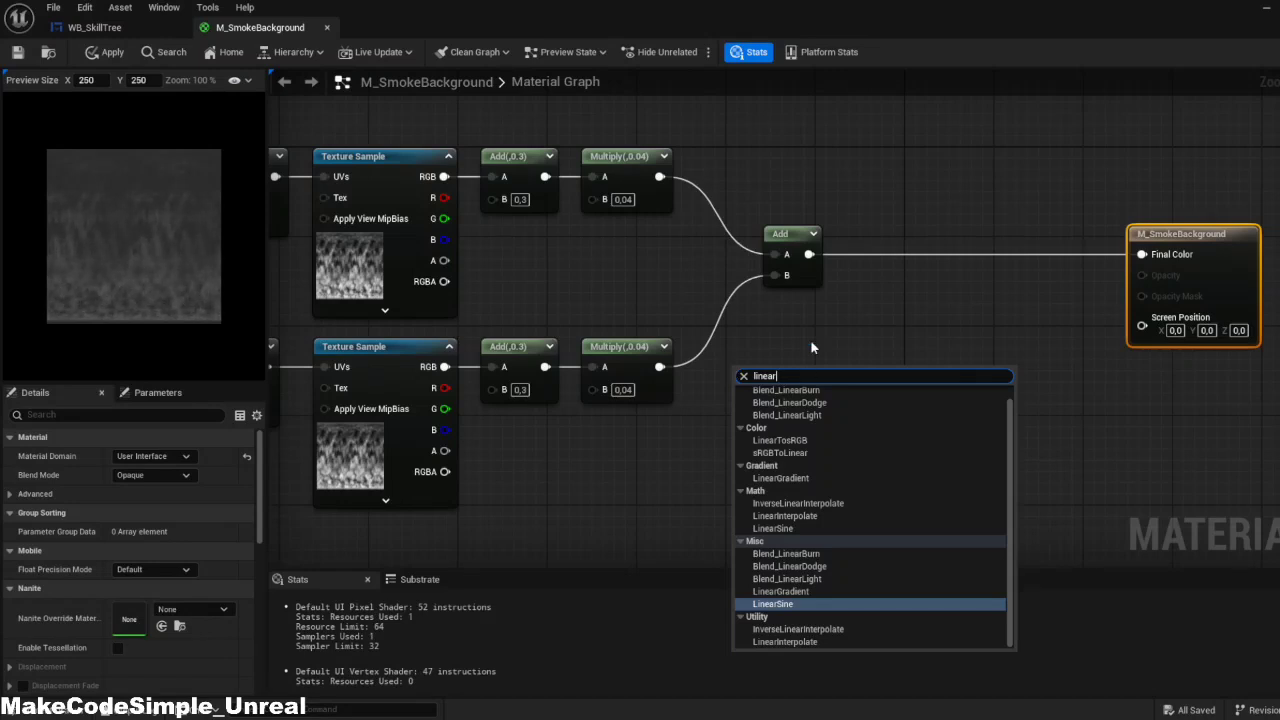
type("gr")
left_click(780, 405)
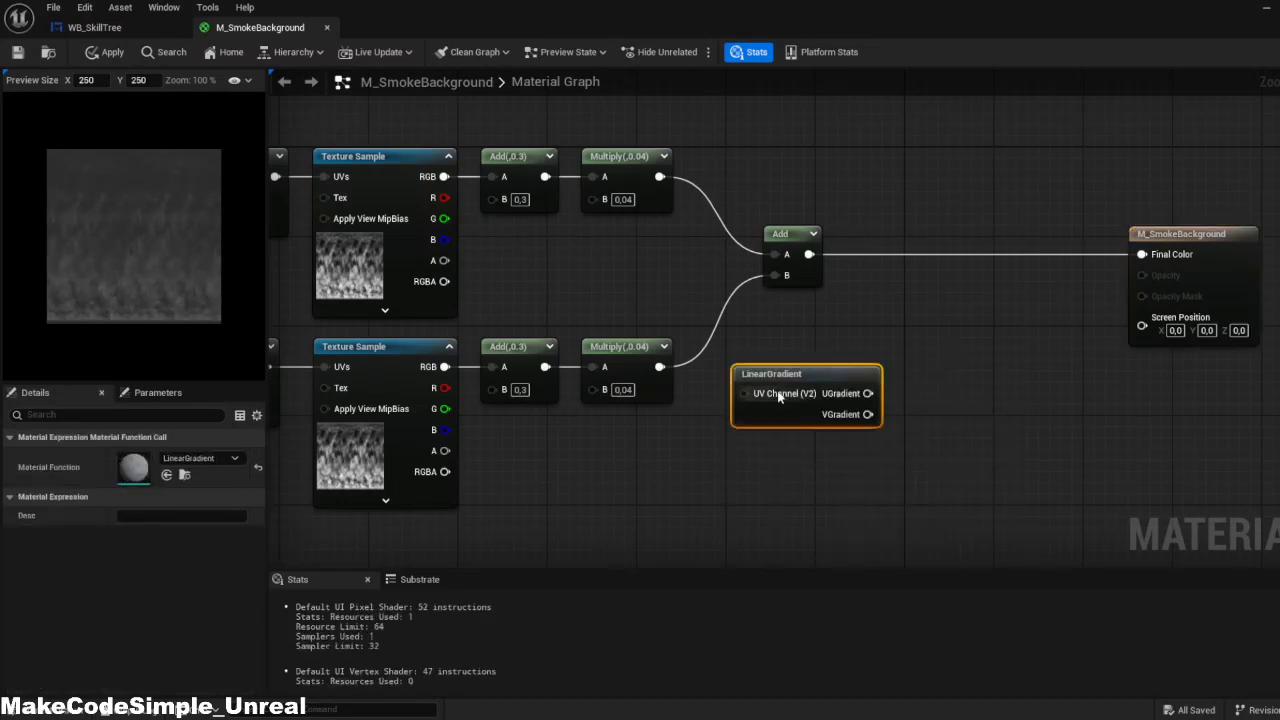
Feed the LinearGradient's VGradient output into a new Add node with Const B set to 0,3 and preview its result
left_click_drag(867, 414, 908, 378)
type("add")
key("Return")
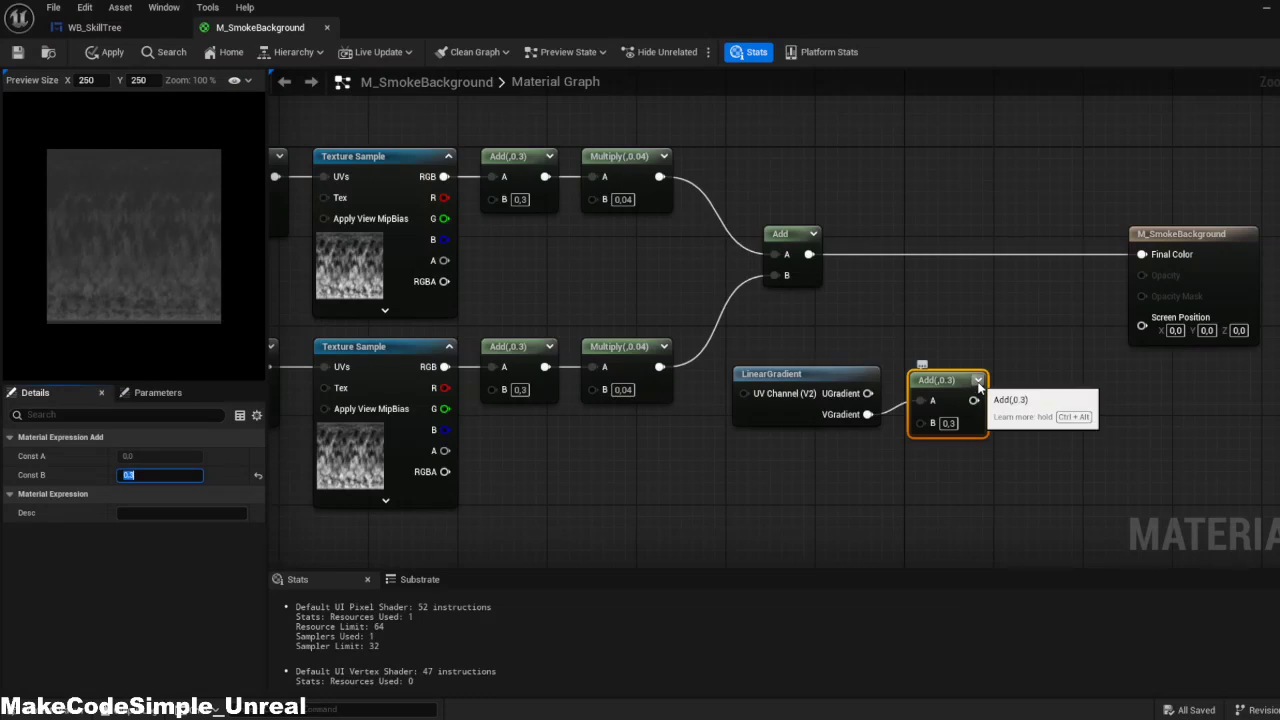
left_click(915, 392)
right_click_drag(920, 409, 866, 390)
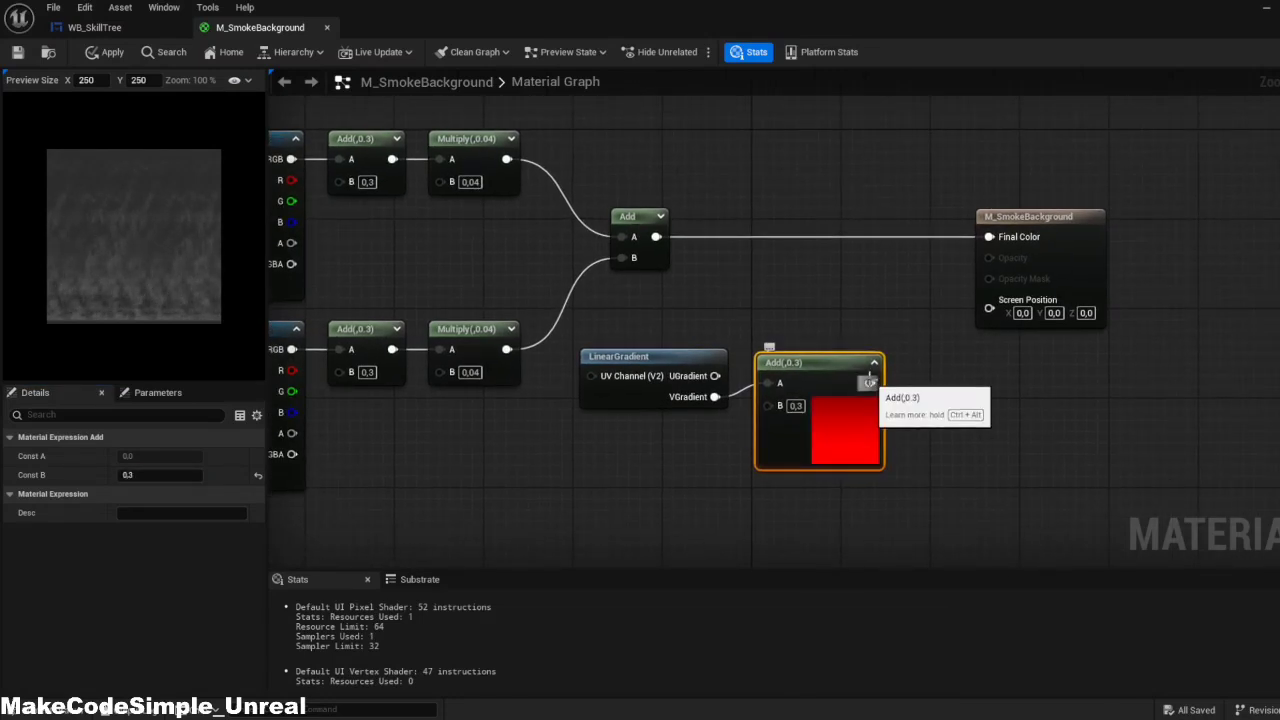
left_click(874, 362)
Feed the gradient's Add output into a new Clamp node with the default 0,0 to 1,0 range
mouse_move(822, 383)
left_mouse_down()
mouse_move(780, 392)
mouse_move(847, 388)
left_mouse_up()
type("clamp")
key("Return")
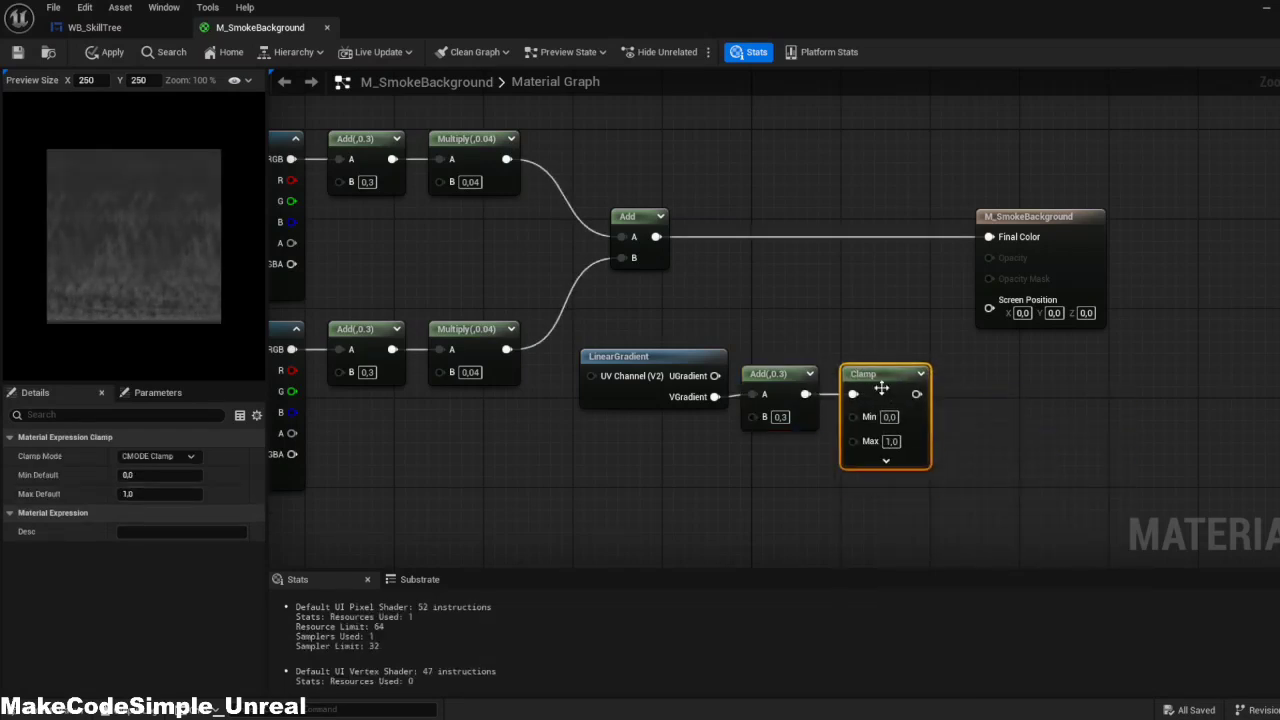
Multiply the combined smoke Add output by the gradient's Clamp output in a new Multiply node placed before the material output
right_click_drag(881, 388, 770, 380)
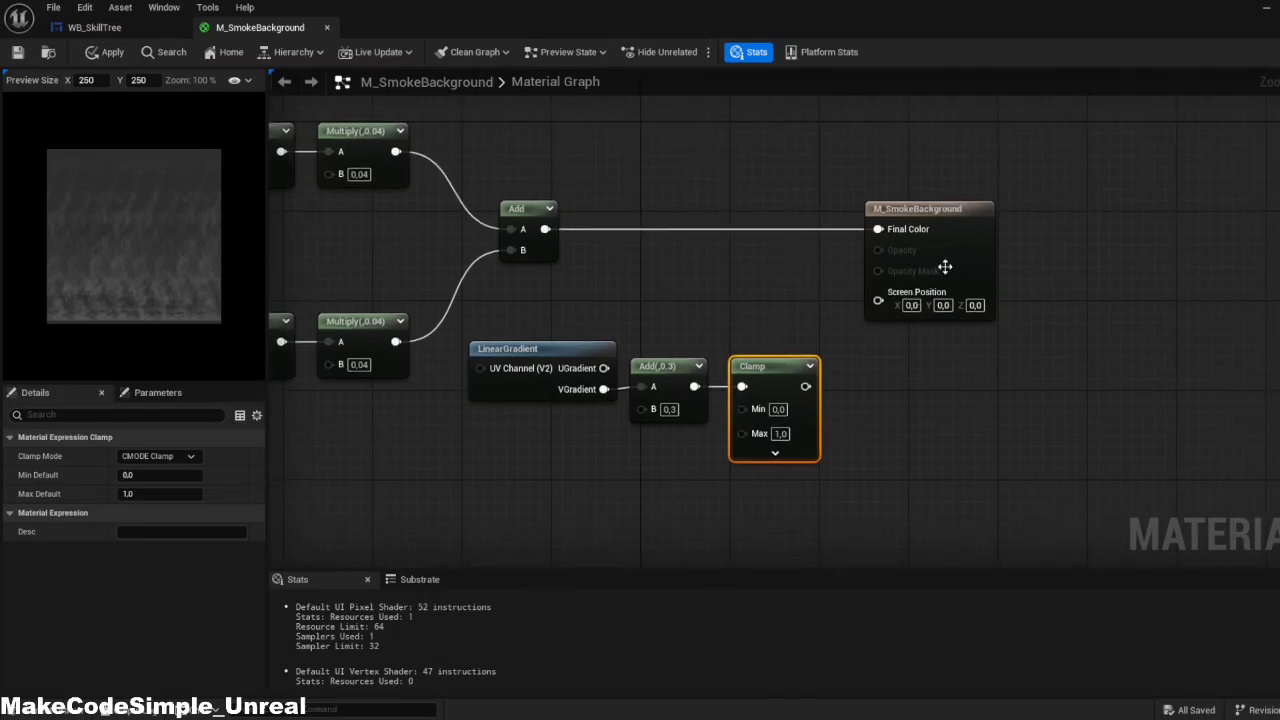
left_click_drag(952, 256, 1131, 262)
left_click(960, 345)
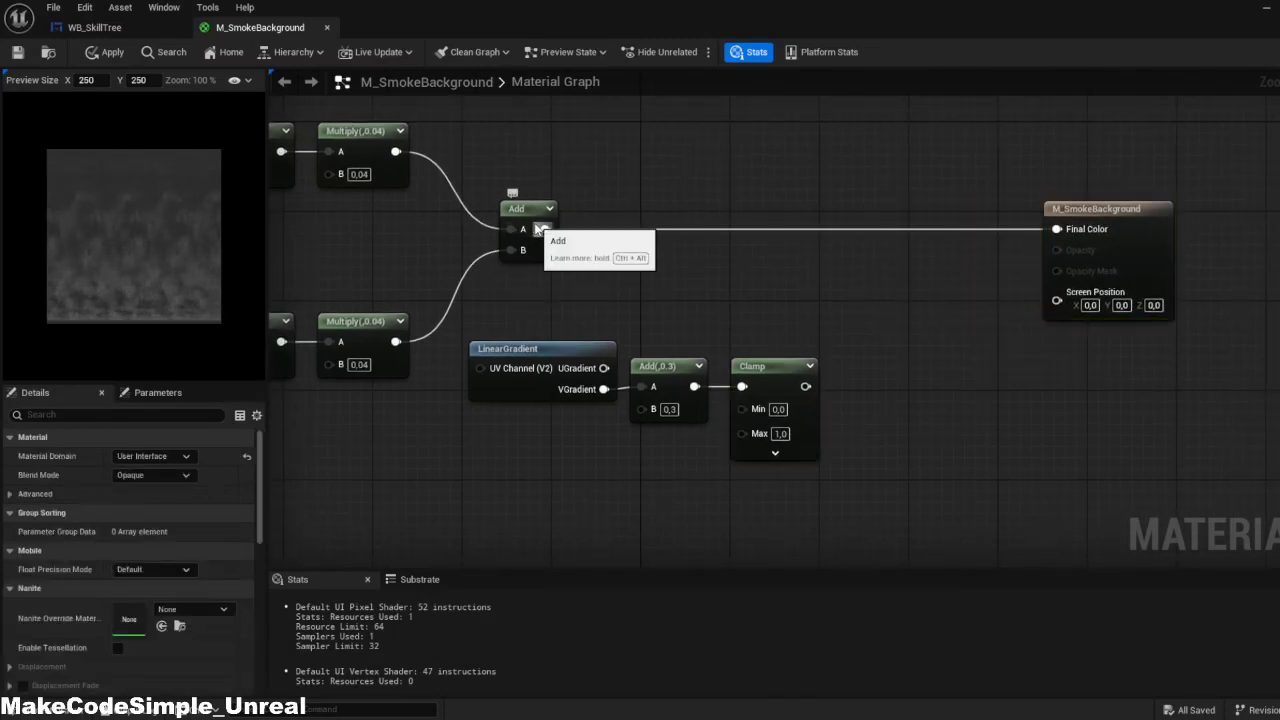
left_click_drag(545, 229, 888, 211)
type("multiply")
key("Return")
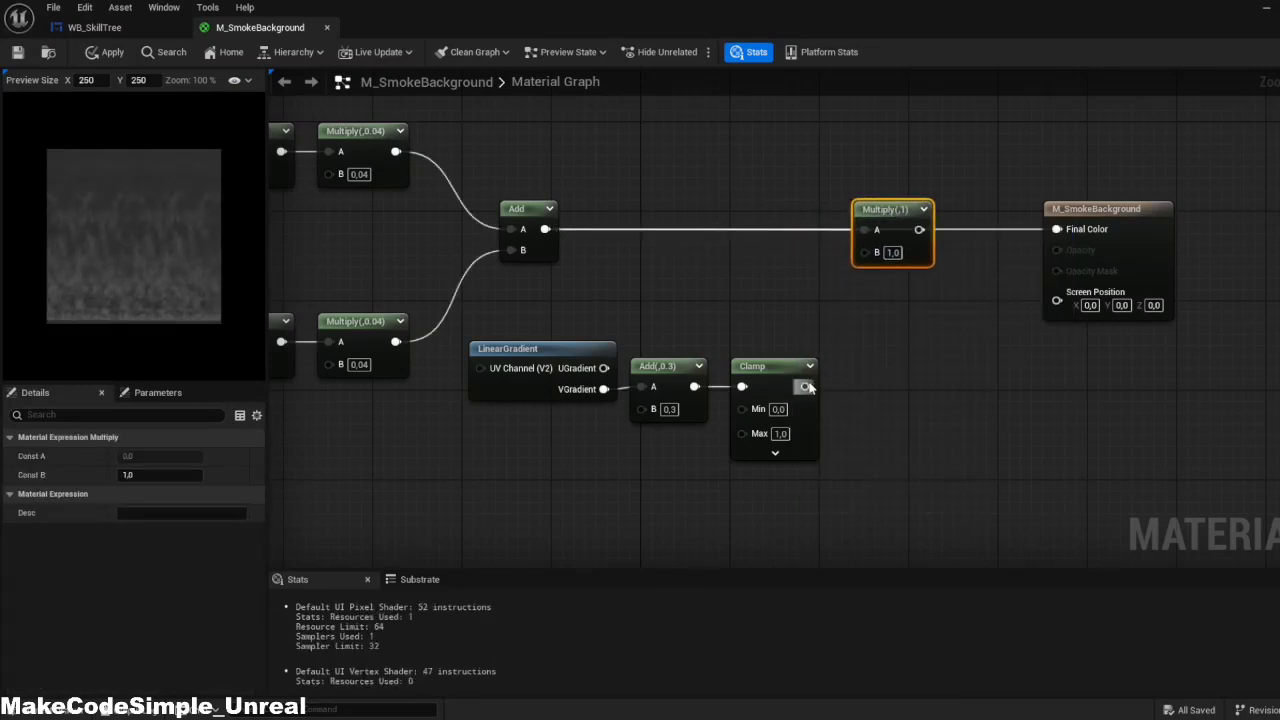
left_click_drag(806, 387, 958, 229)
Feed the Multiply result into a new Clamp node and connect that to the material's Final Color input
type("clam")
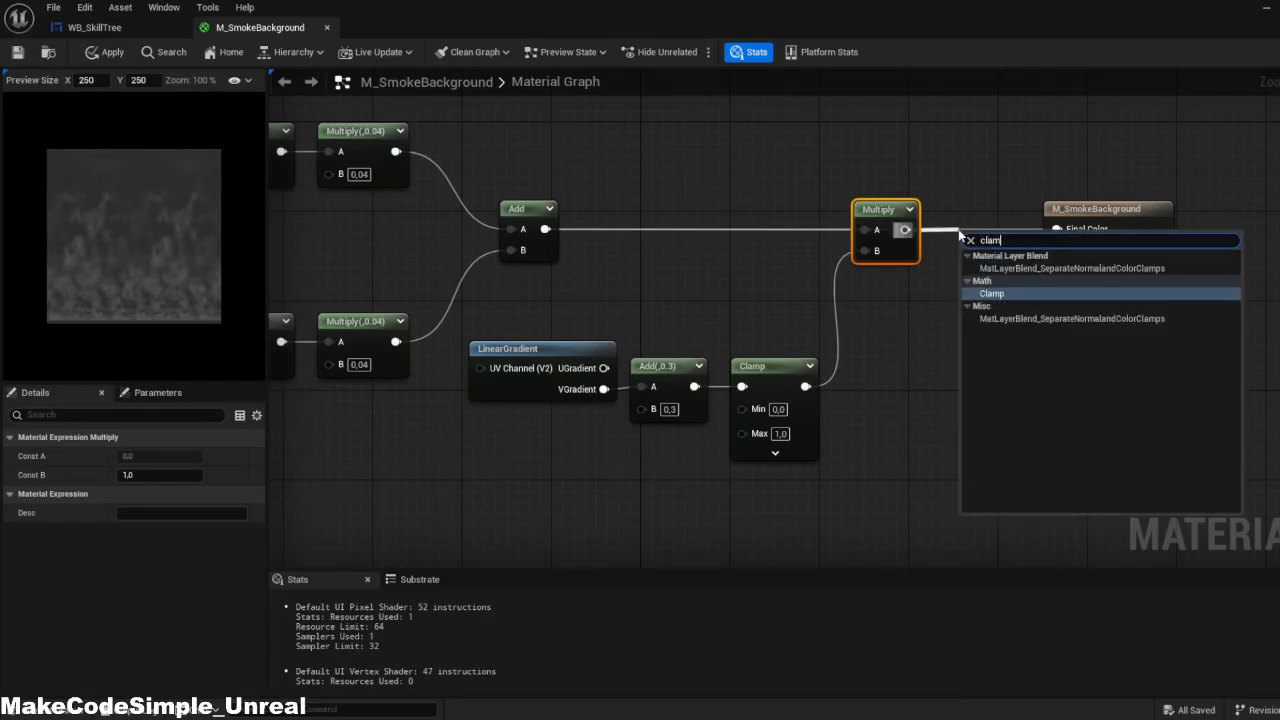
key("Return")
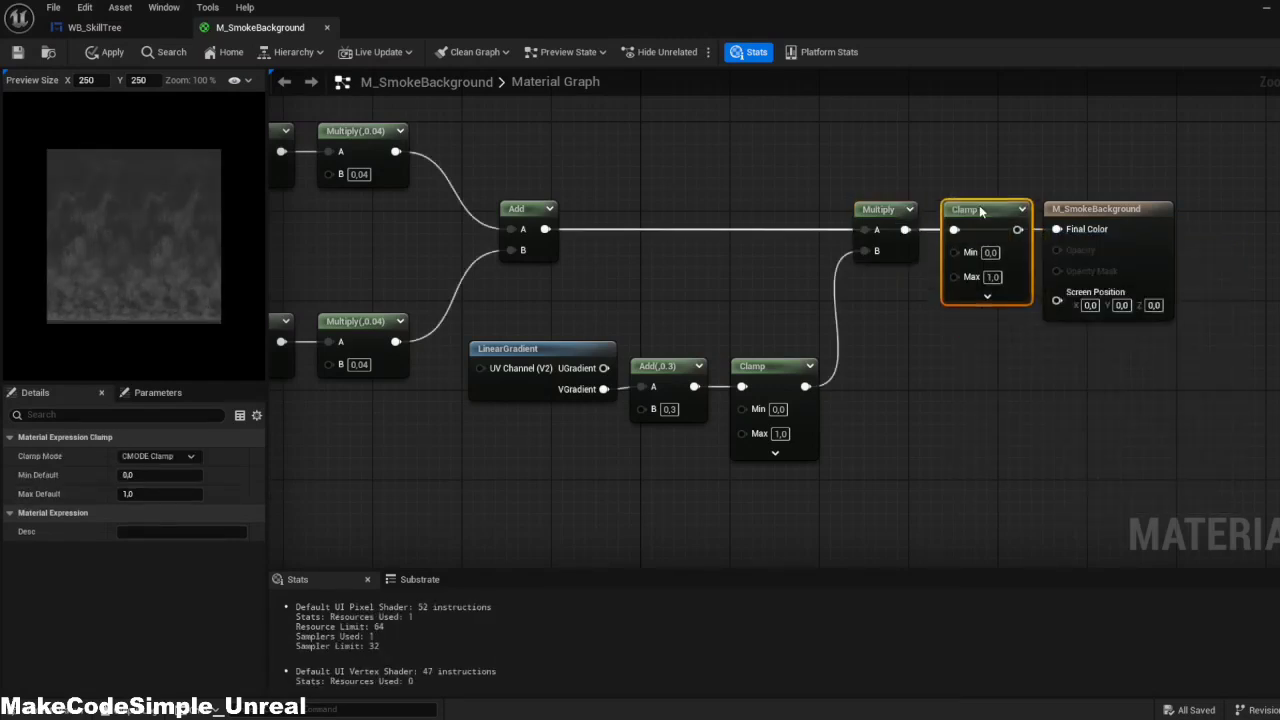
left_click_drag(1015, 229, 1057, 229)
left_click_drag(1150, 258, 1170, 258)
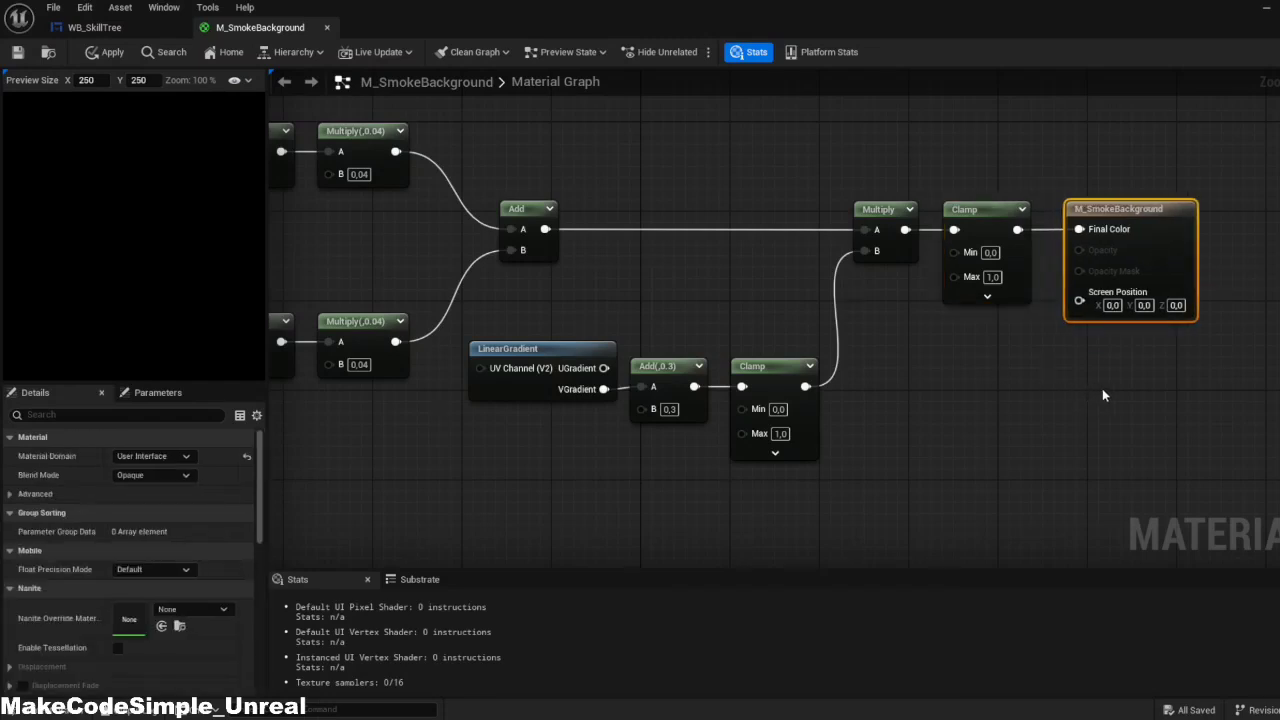
Feed the last Clamp node's output into a new Multiply node with B set to 0,1
right_click_drag(1102, 395, 903, 400)
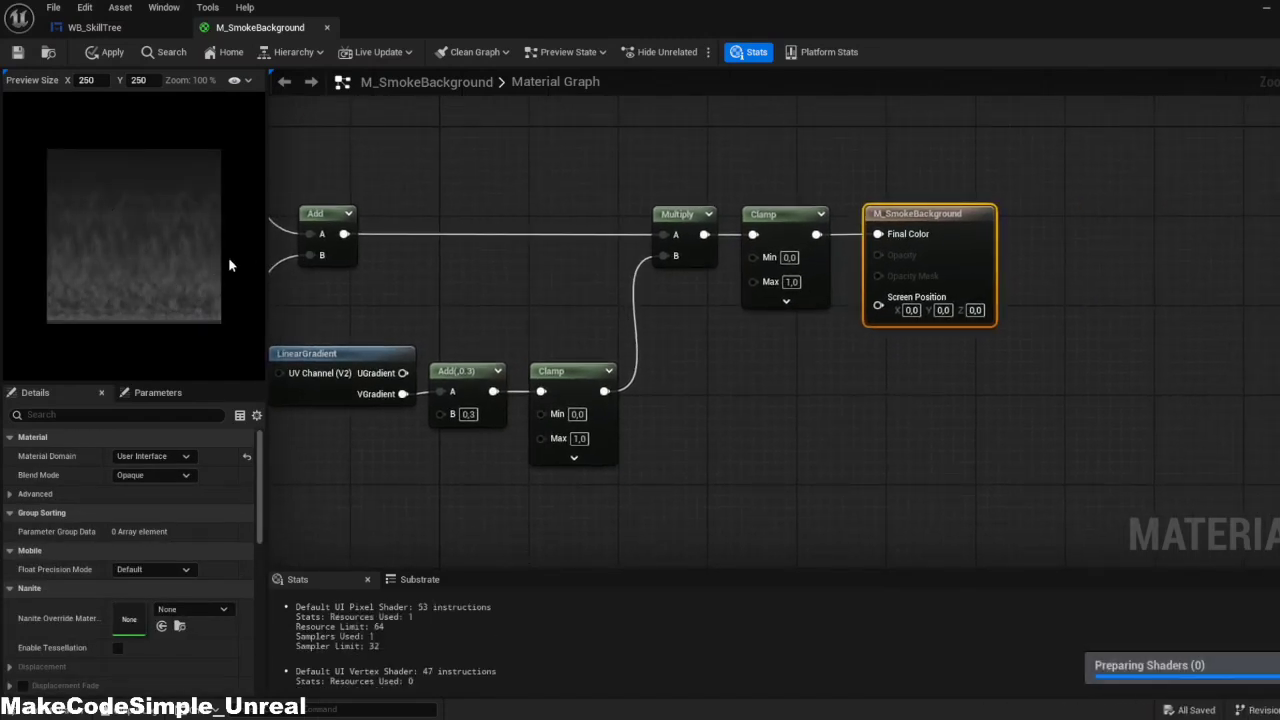
left_click_drag(909, 246, 1065, 246)
left_click_drag(849, 240, 849, 240)
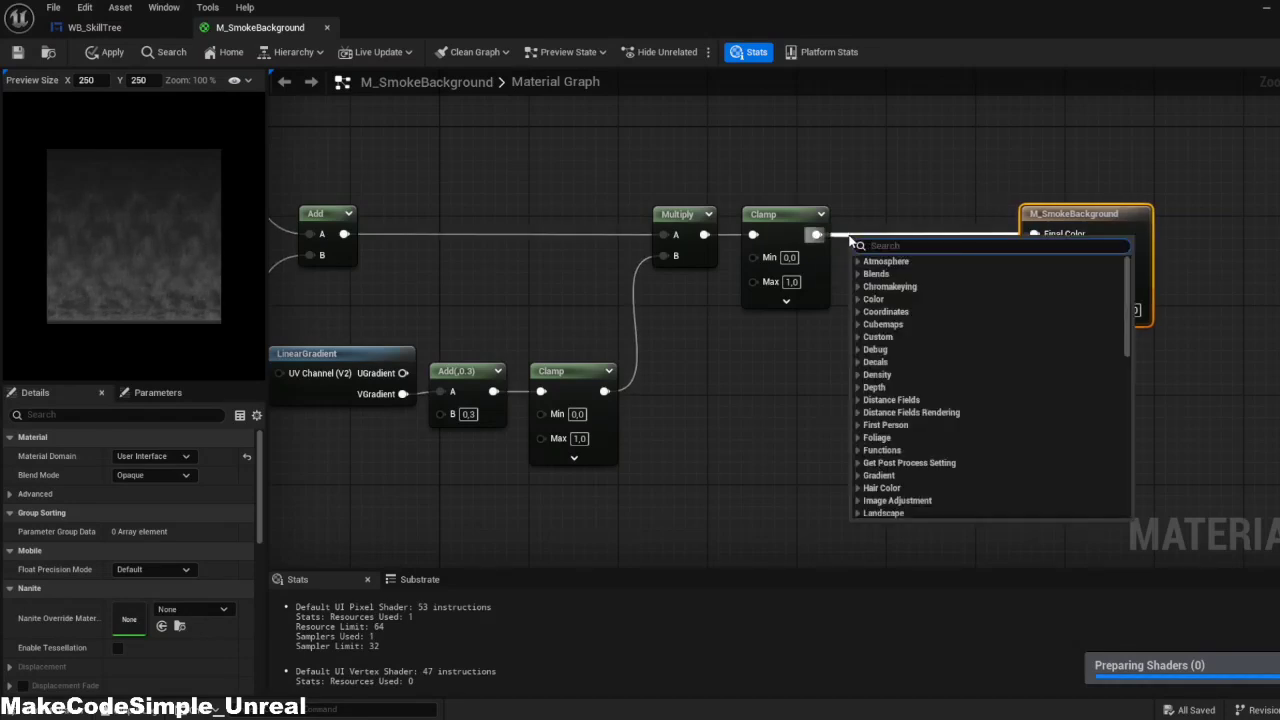
type("multiply")
key("Return")
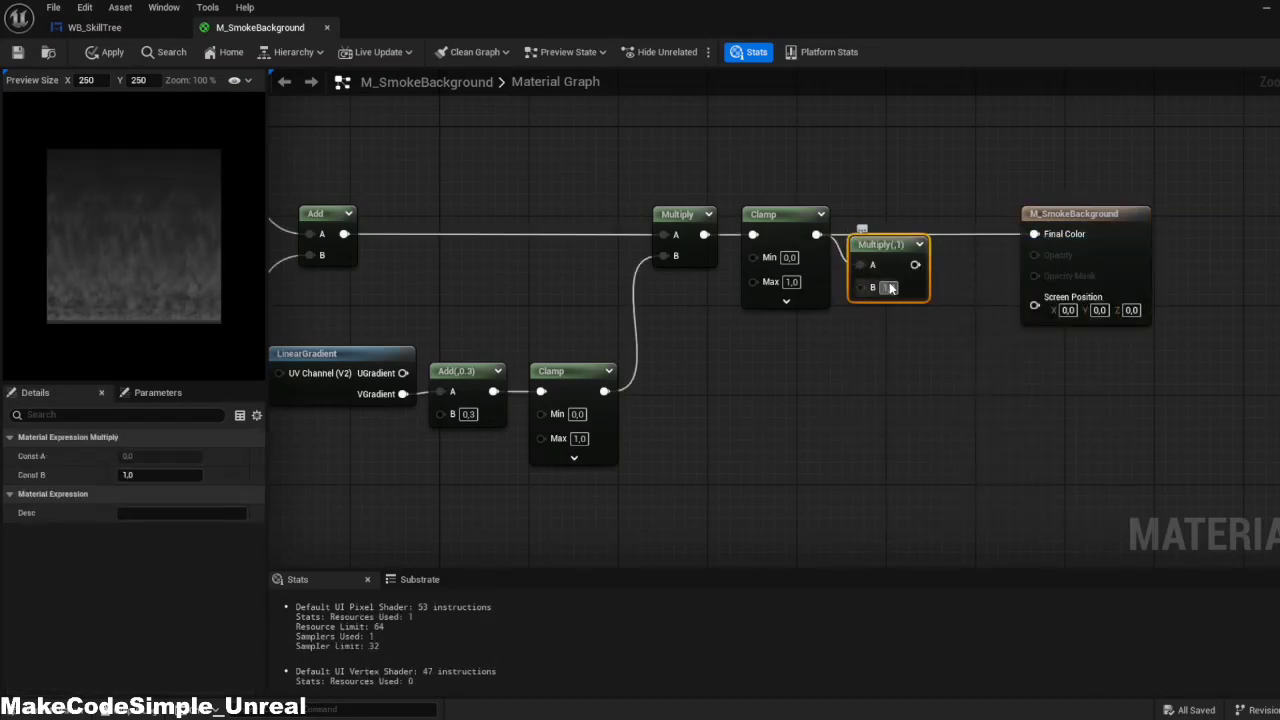
type("0,1")
key("Return")
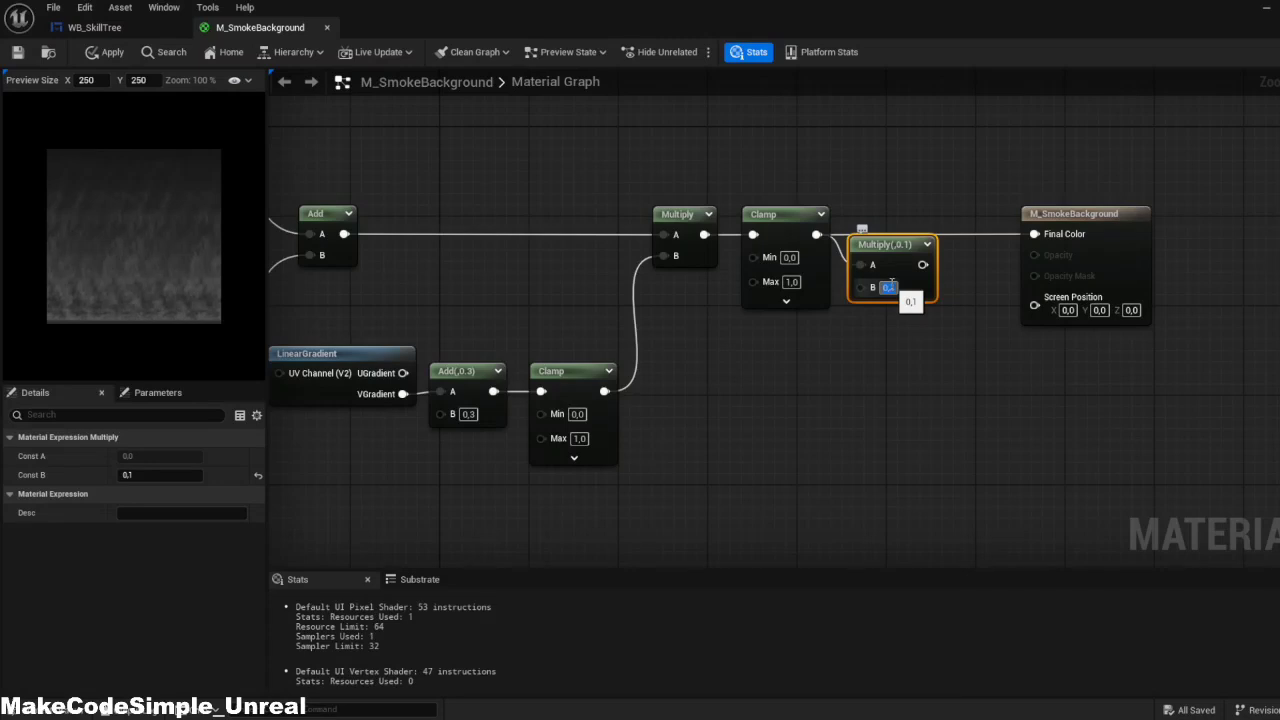
Align the 0,1 Multiply node beside the Clamp, connect it to Final Color, and apply and save the material
left_click_drag(891, 284, 1024, 249)
left_click(938, 379)
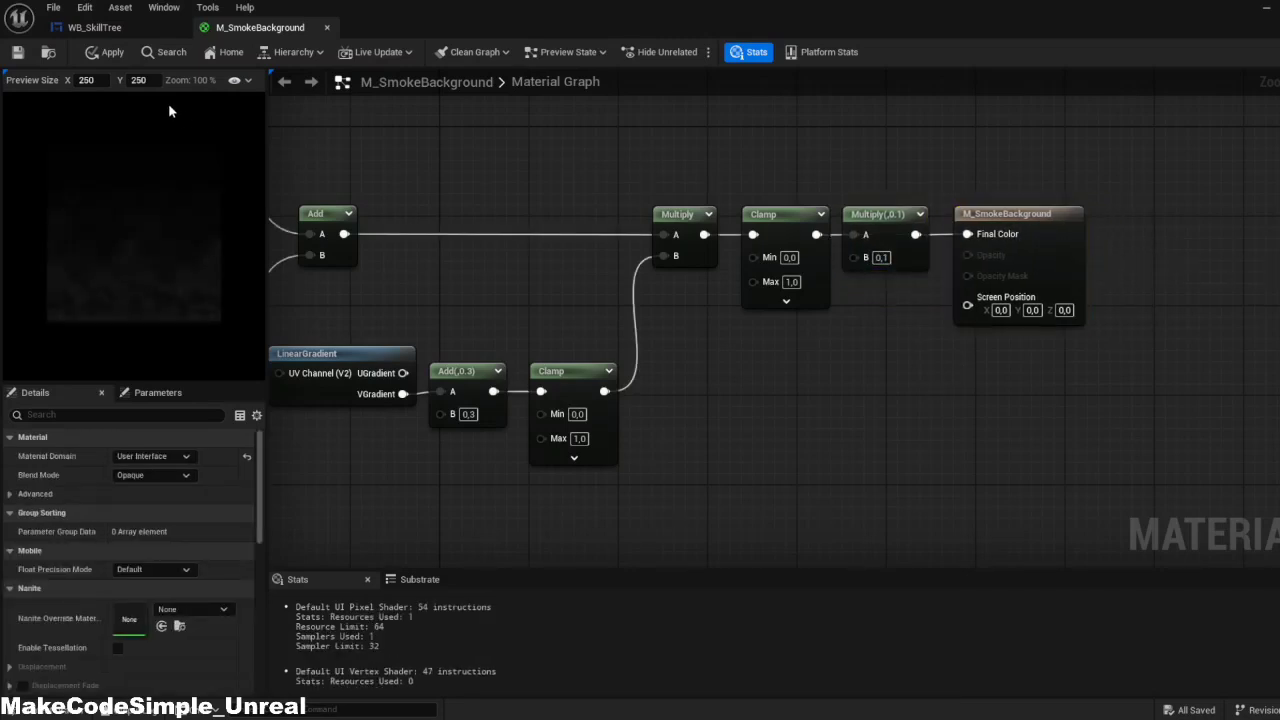
left_click(101, 55)
left_click(17, 52)
Set B of the Multiply node in the lower texture chain to 0,1
right_click_drag(757, 397, 1189, 410)
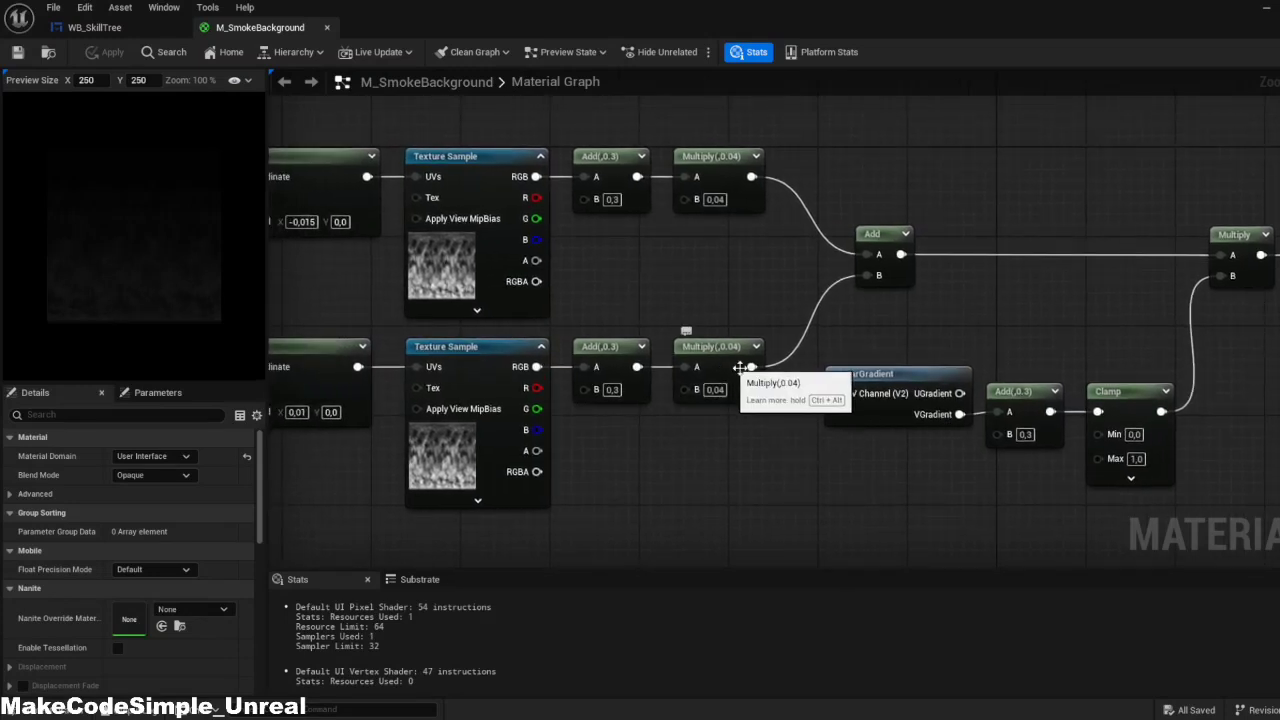
left_click(716, 390)
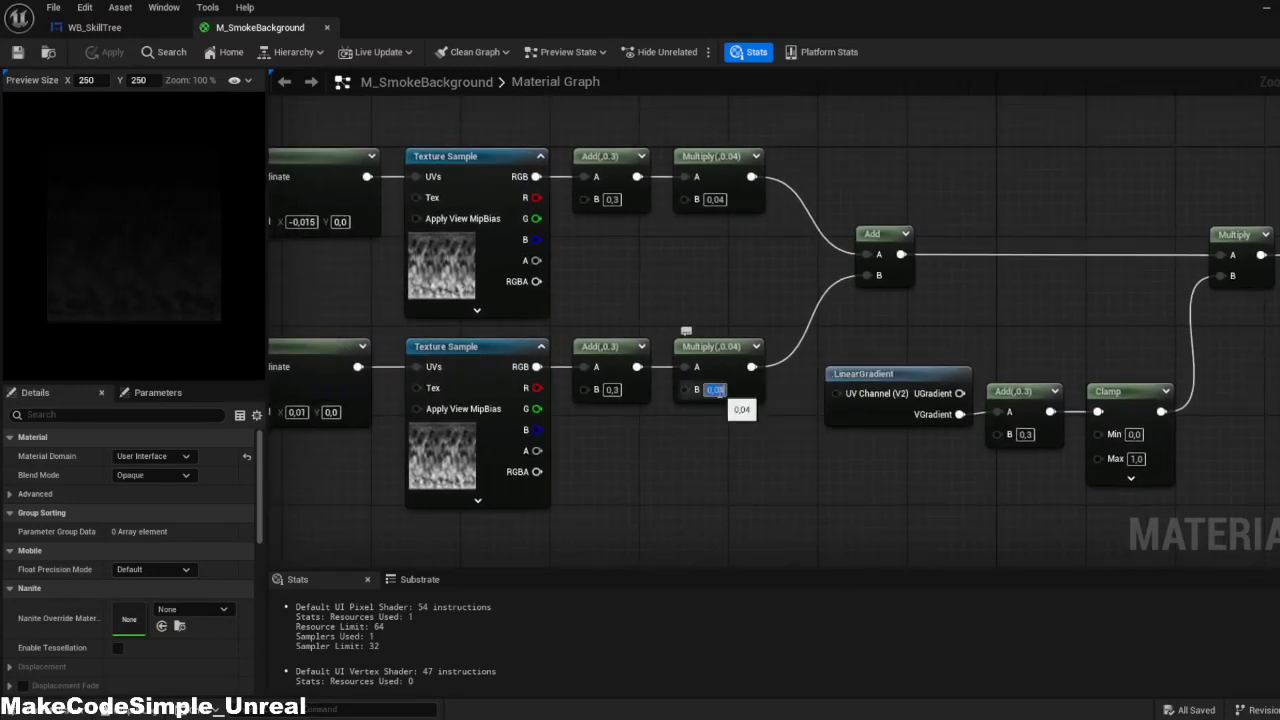
type("0")
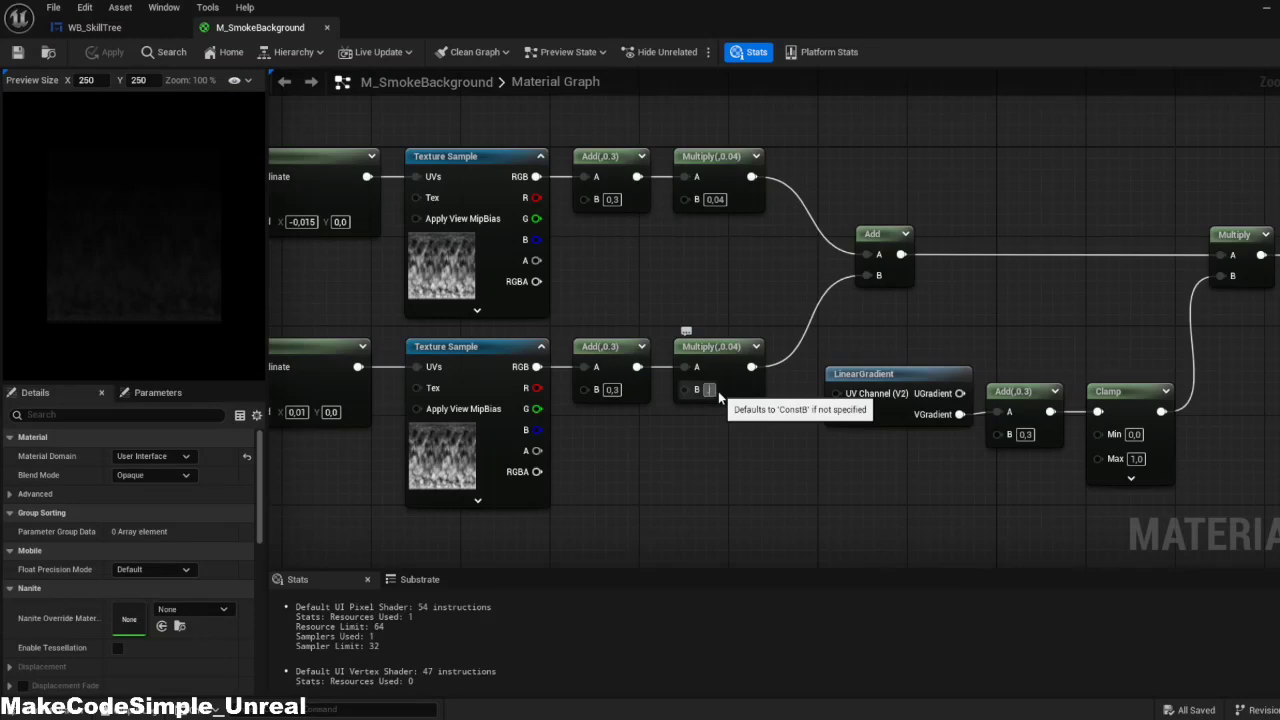
type(",1")
left_click(693, 447)
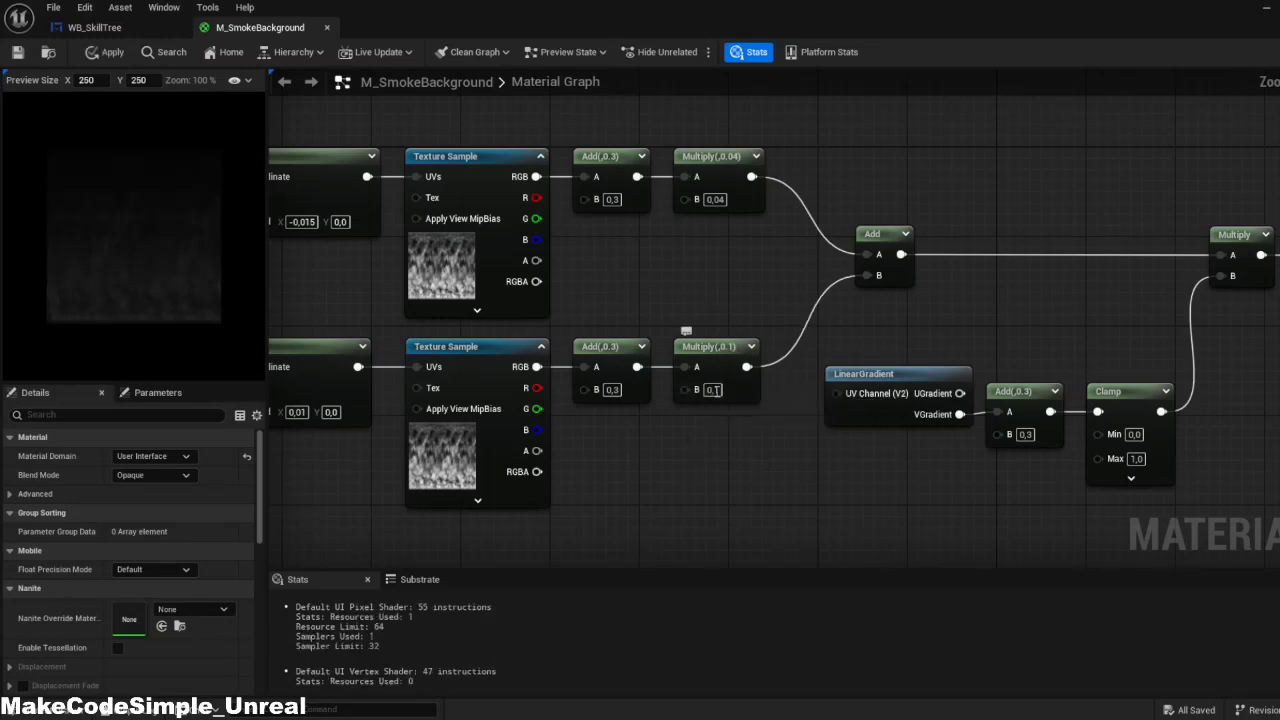
Apply and save the changes to the M_SmokeBackground material
right_click_drag(765, 437, 673, 433)
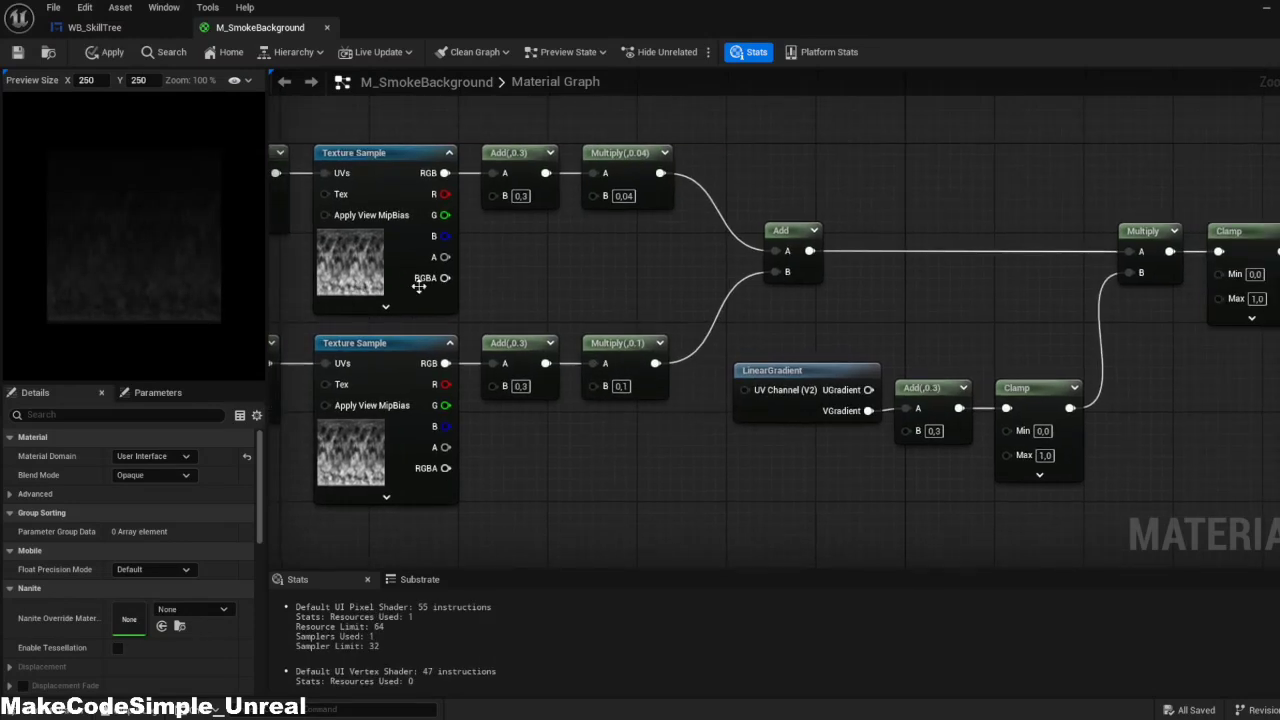
left_click(101, 52)
left_click(17, 52)
In the WB_SkillTree widget, set the Background border's brush image to the M_SmokeBackground material
left_click(98, 27)
right_click_drag(447, 375, 530, 480)
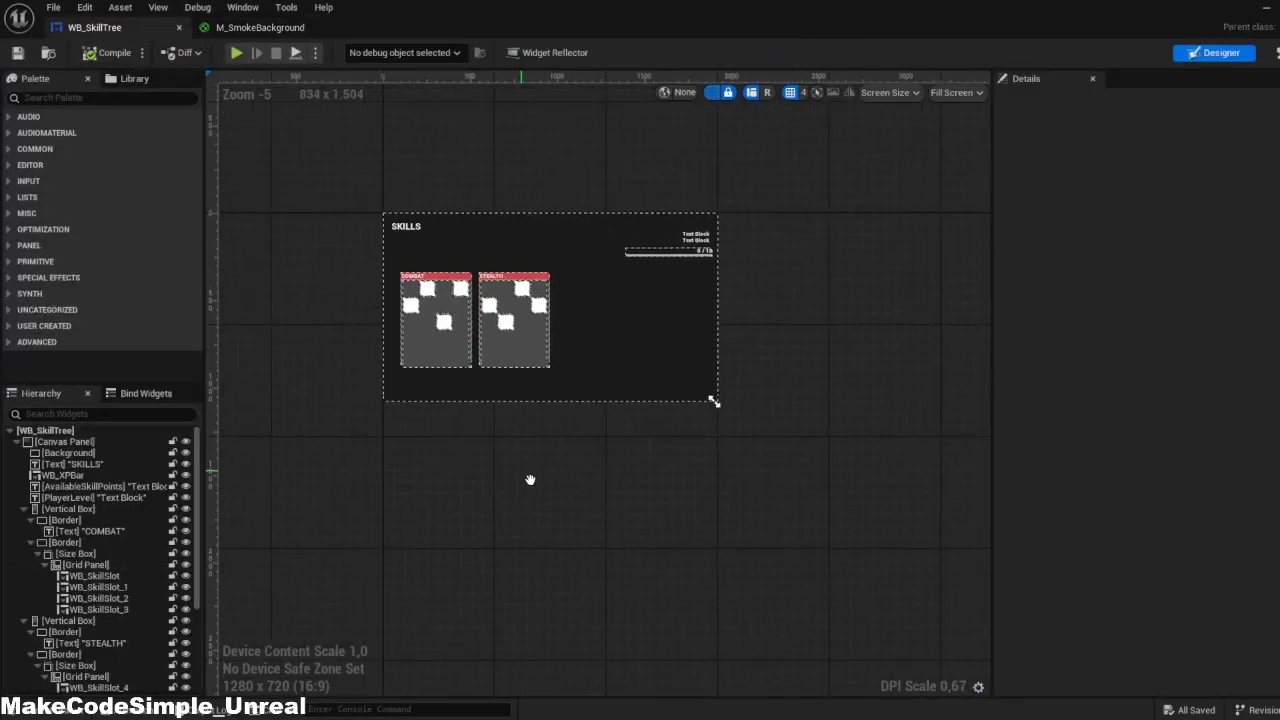
scroll(530, 480, "up", 3)
left_click(808, 336)
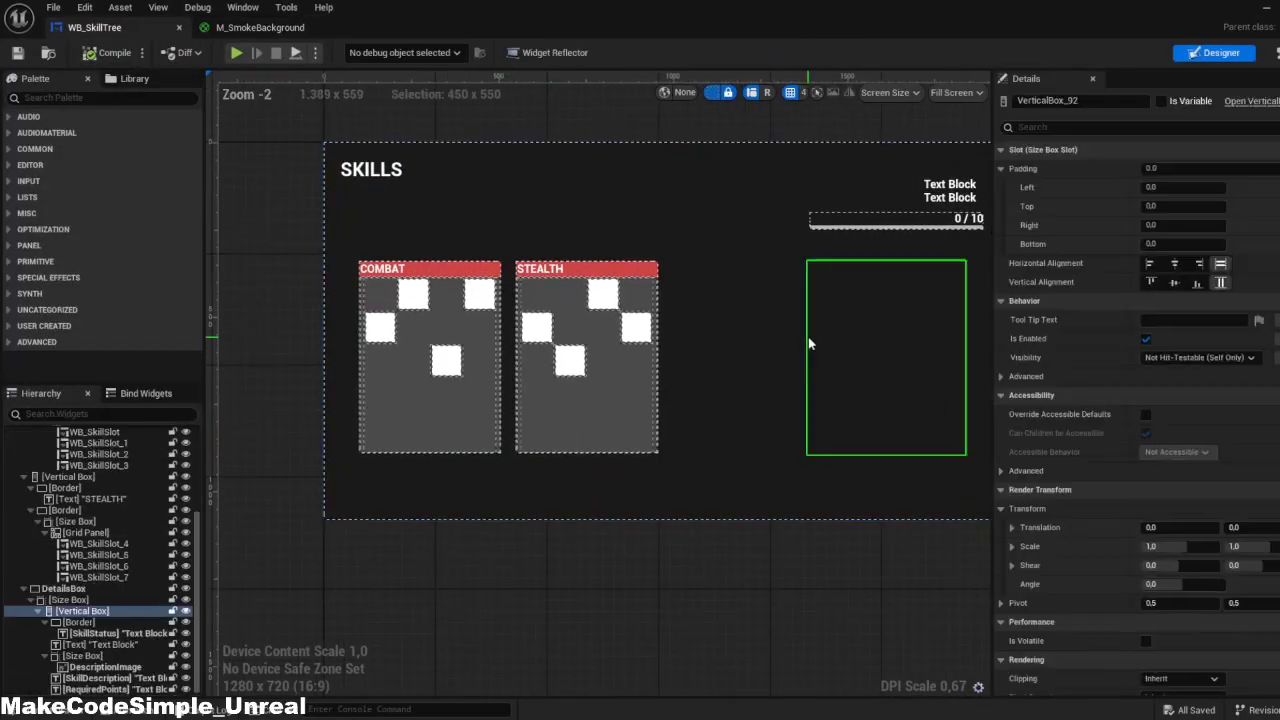
left_click(736, 319)
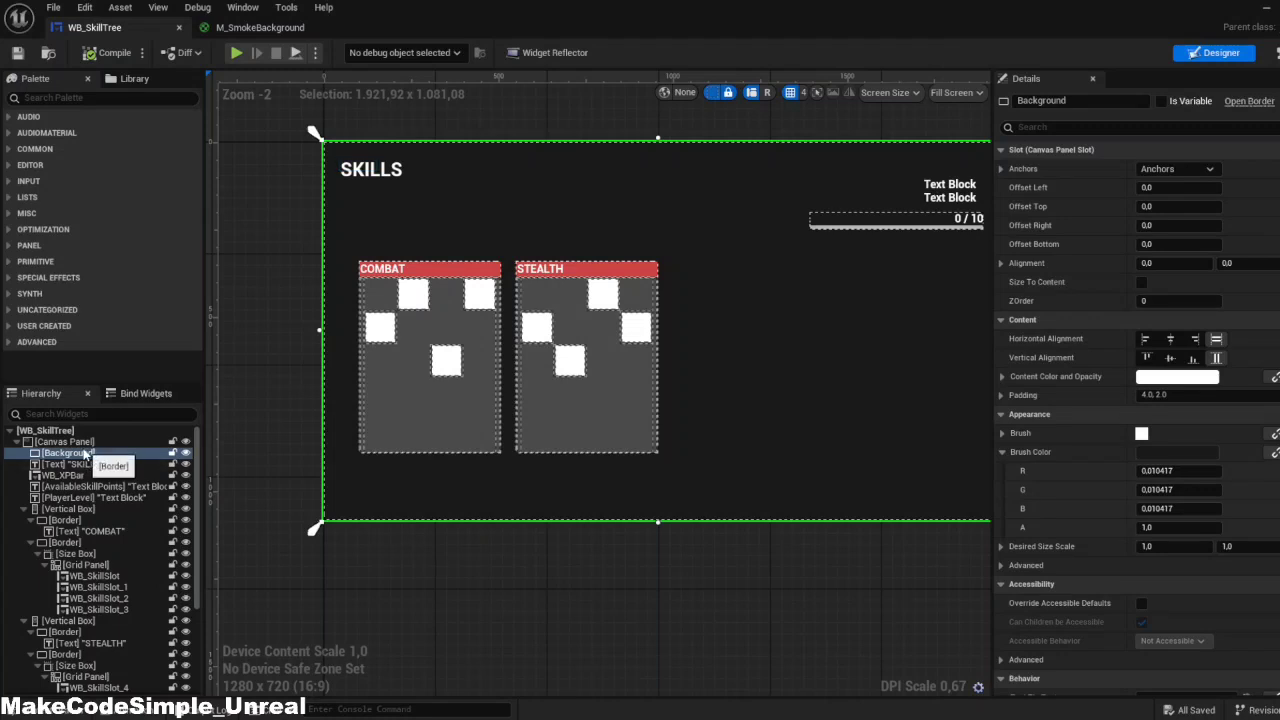
left_click(1079, 101)
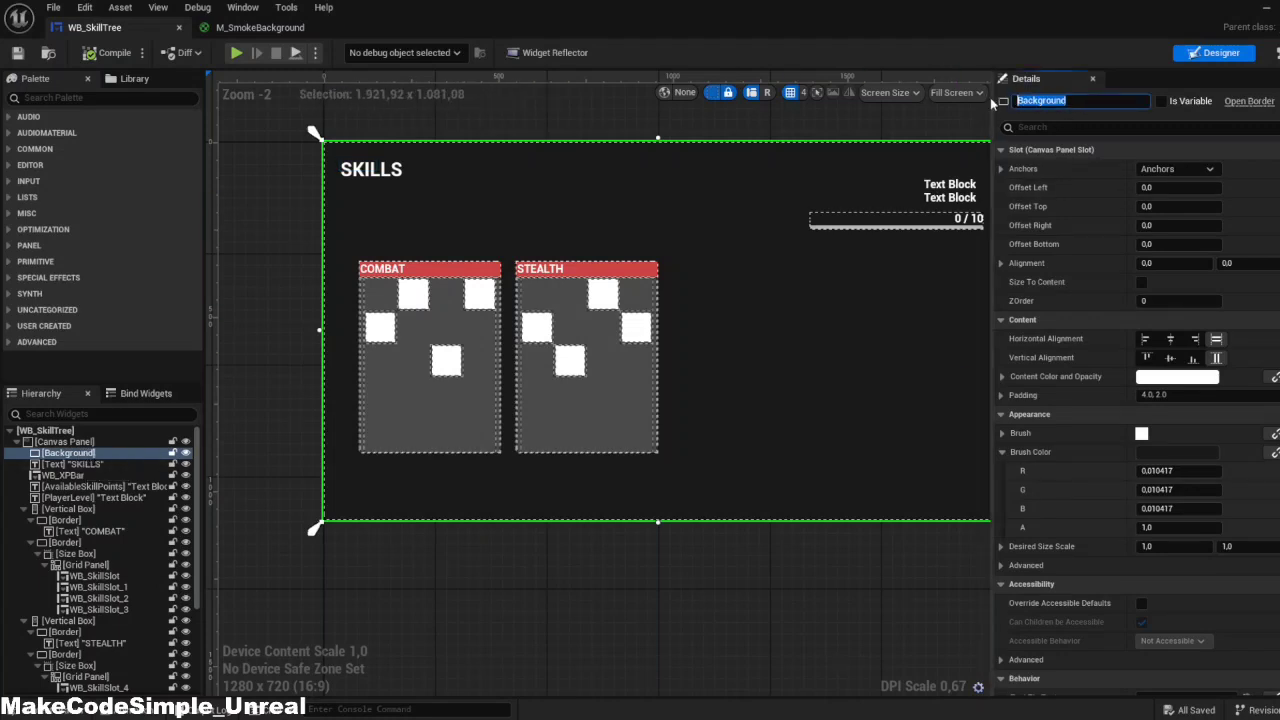
left_click(1040, 434)
left_click(1212, 458)
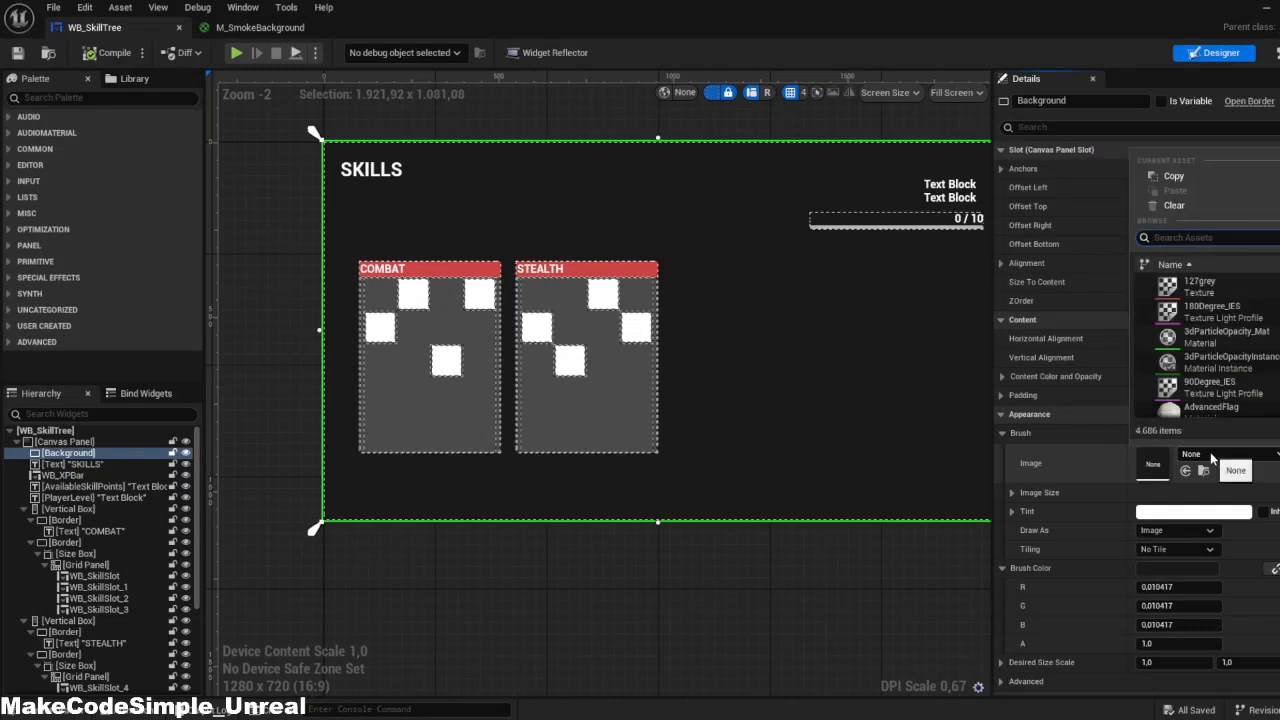
type("M_Smok")
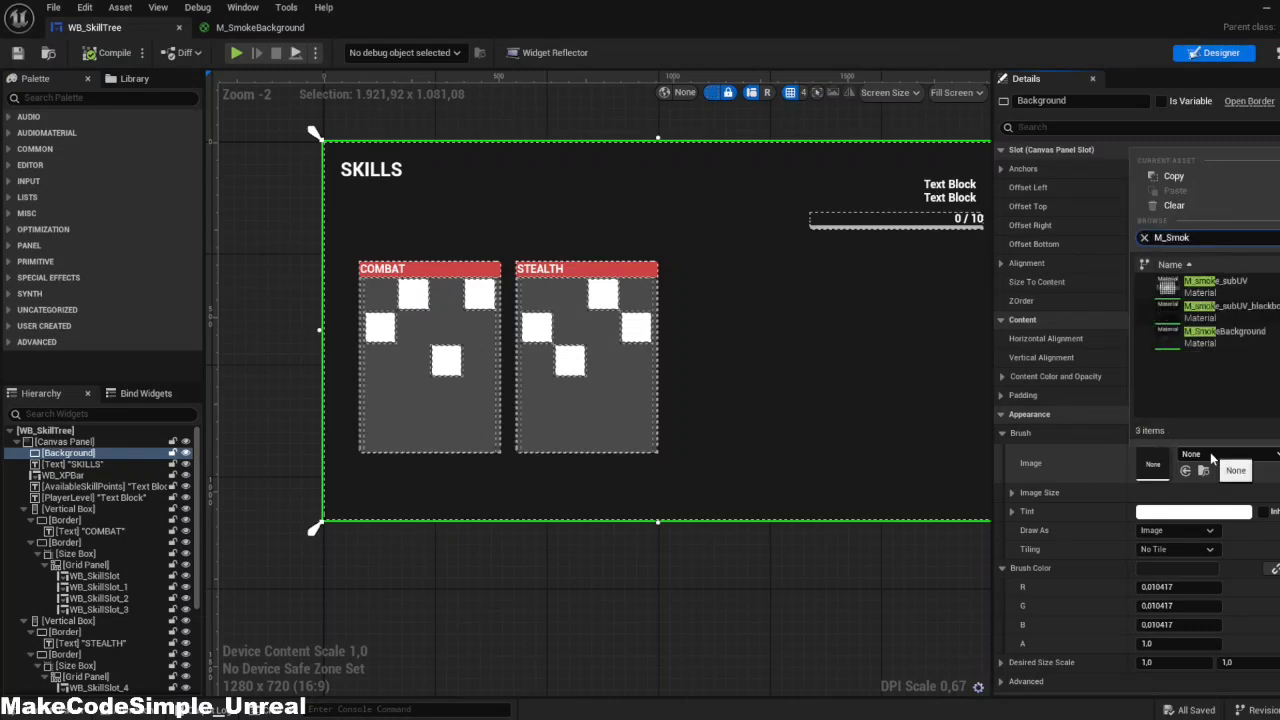
left_click(1222, 333)
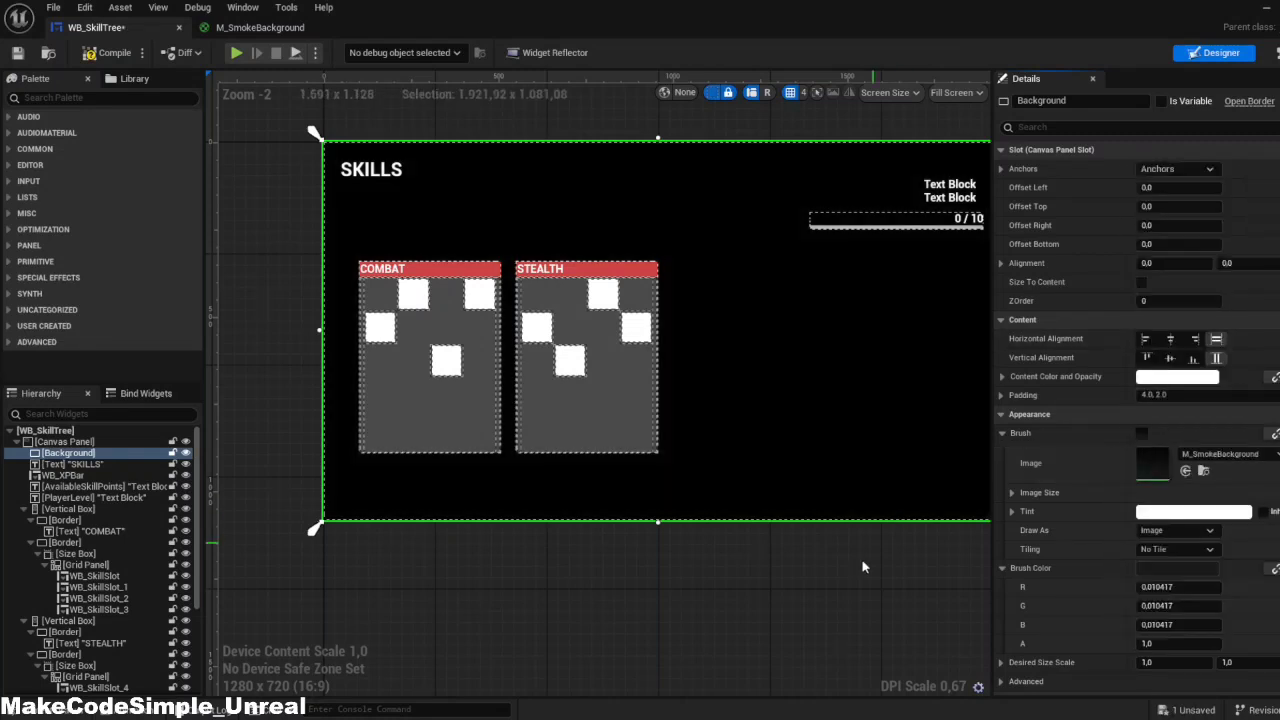
Lighten the Background border's brush color to a grey with value 0,369792, and compile and save the widget
right_click_drag(866, 563, 765, 589)
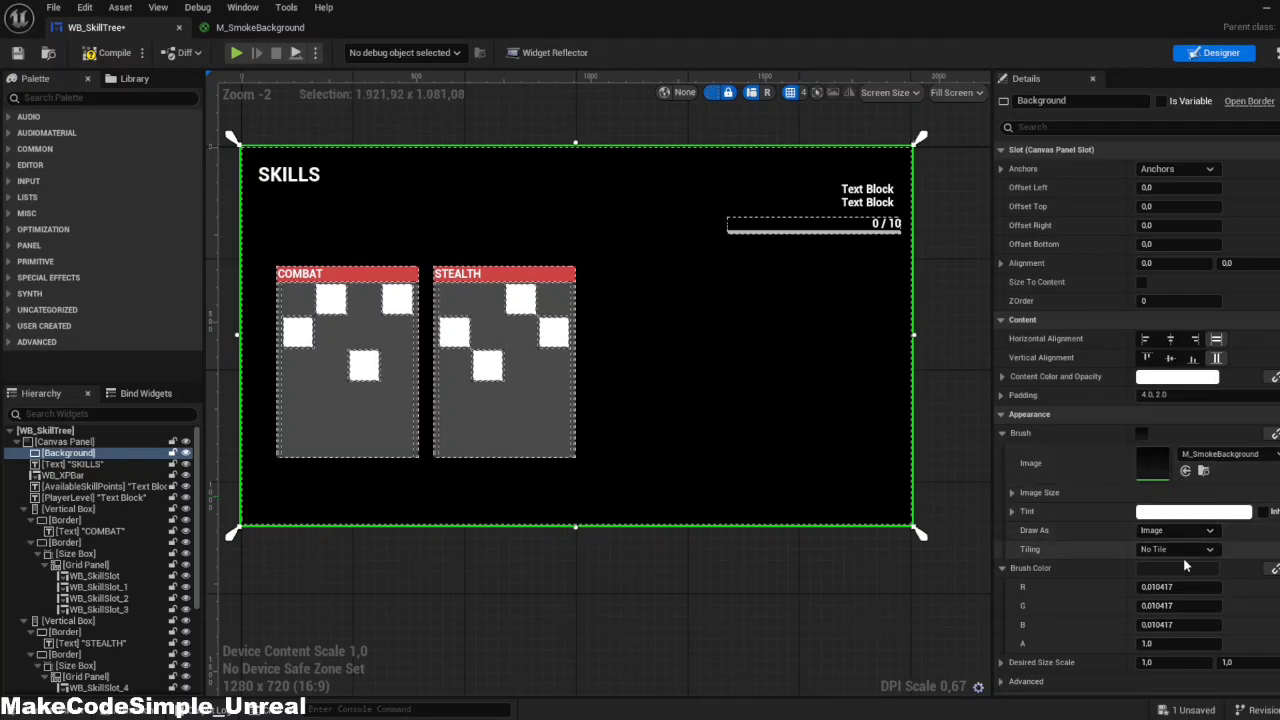
left_click(1155, 568)
left_click_drag(1070, 503, 1069, 485)
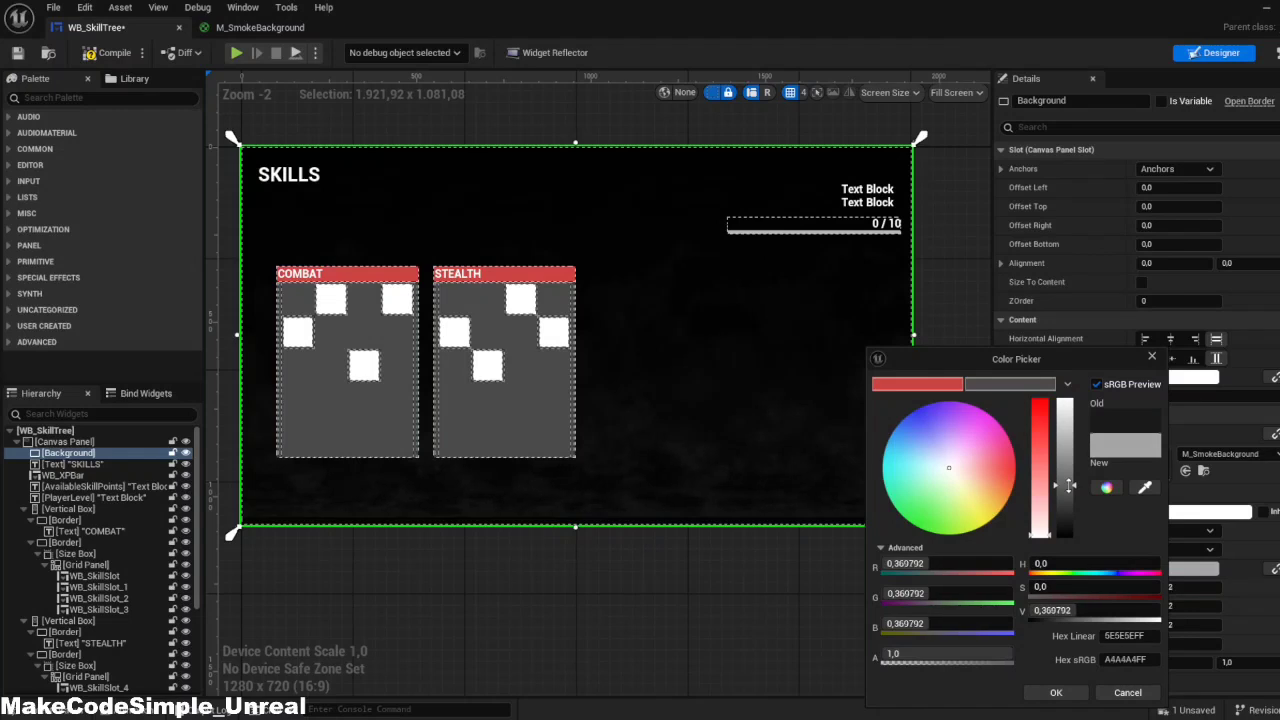
left_click(1056, 692)
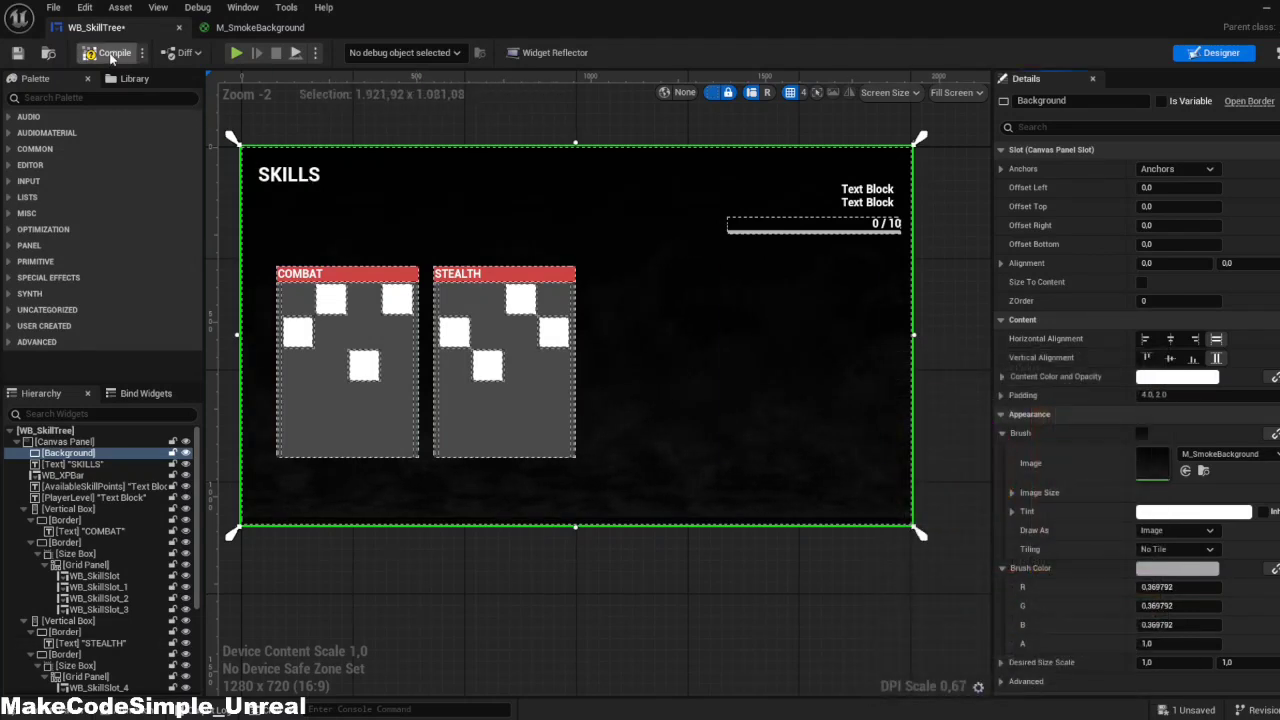
left_click(18, 53)
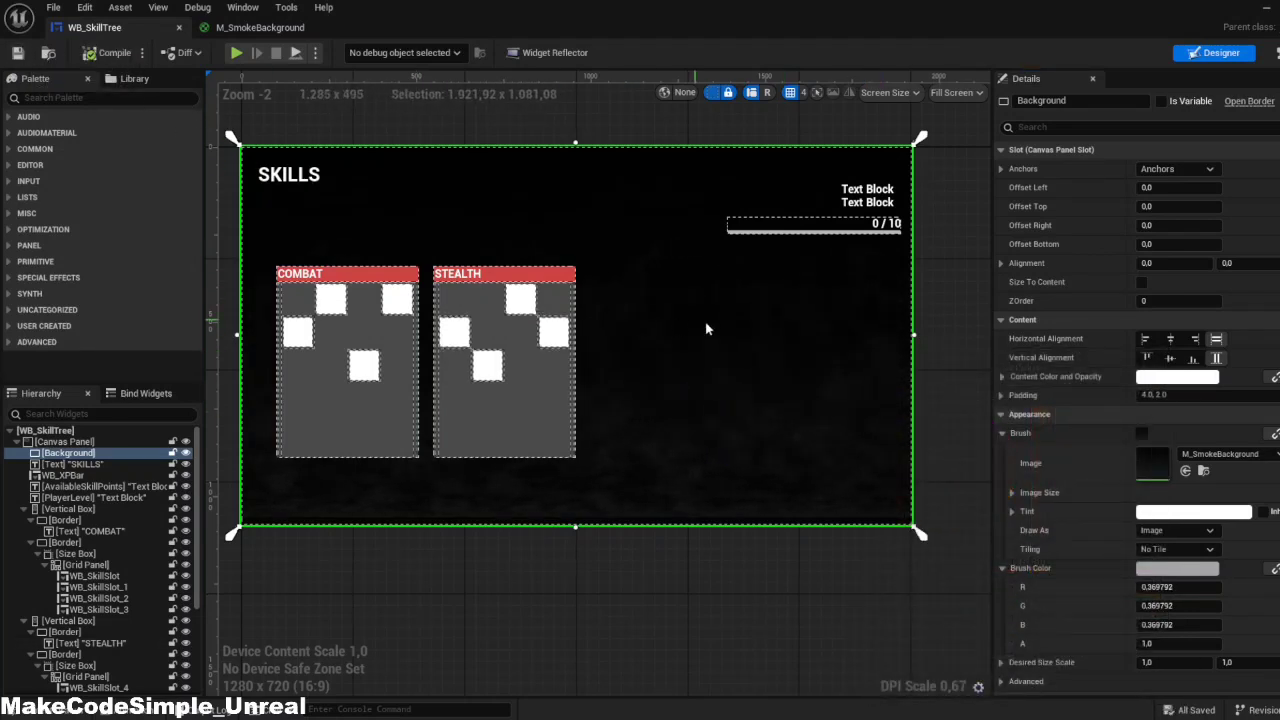
Play the ThirdPersonMap level in full screen and open the in-game skills menu to check its background
left_click(1262, 6)
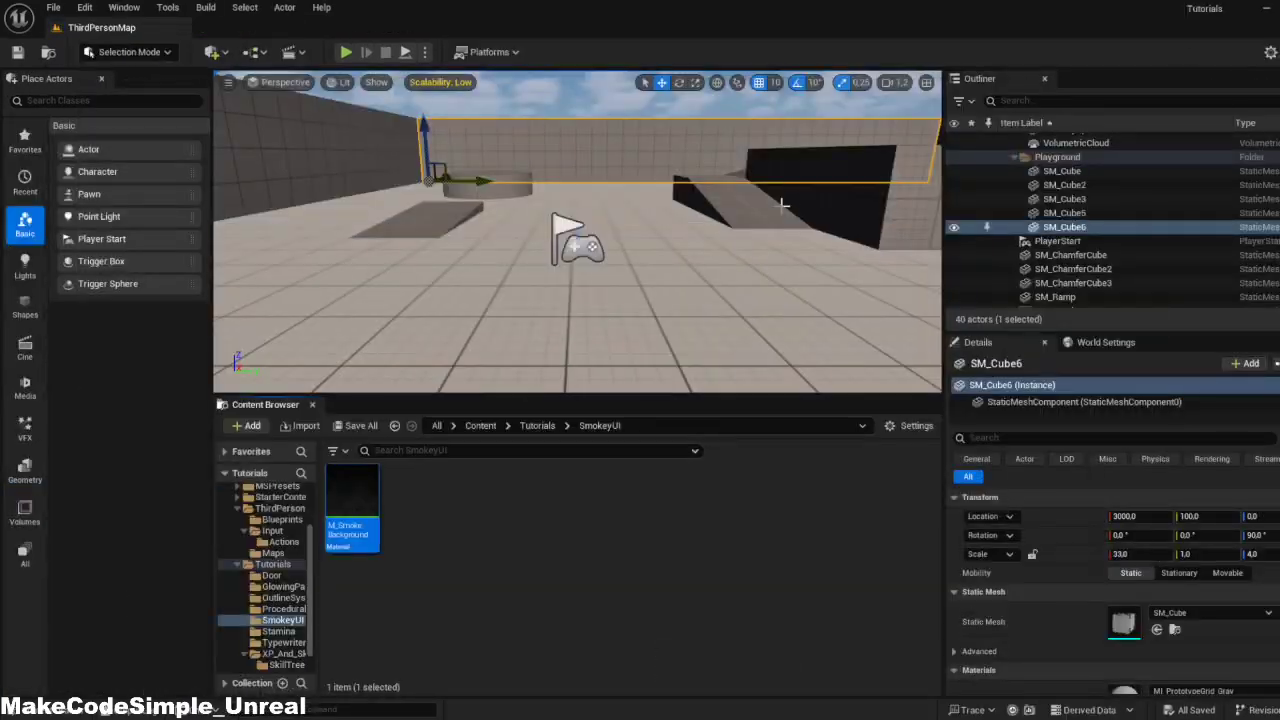
left_click(760, 203)
key("F11")
key("alt+p")
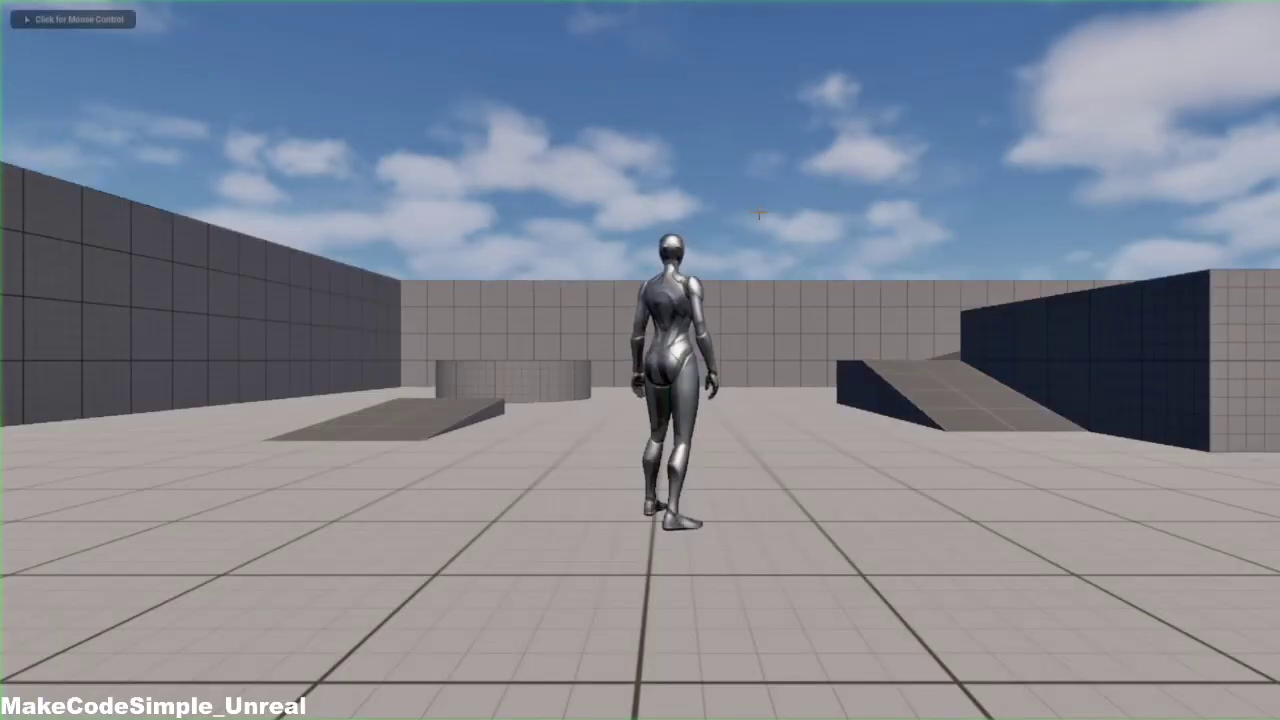
key("k")
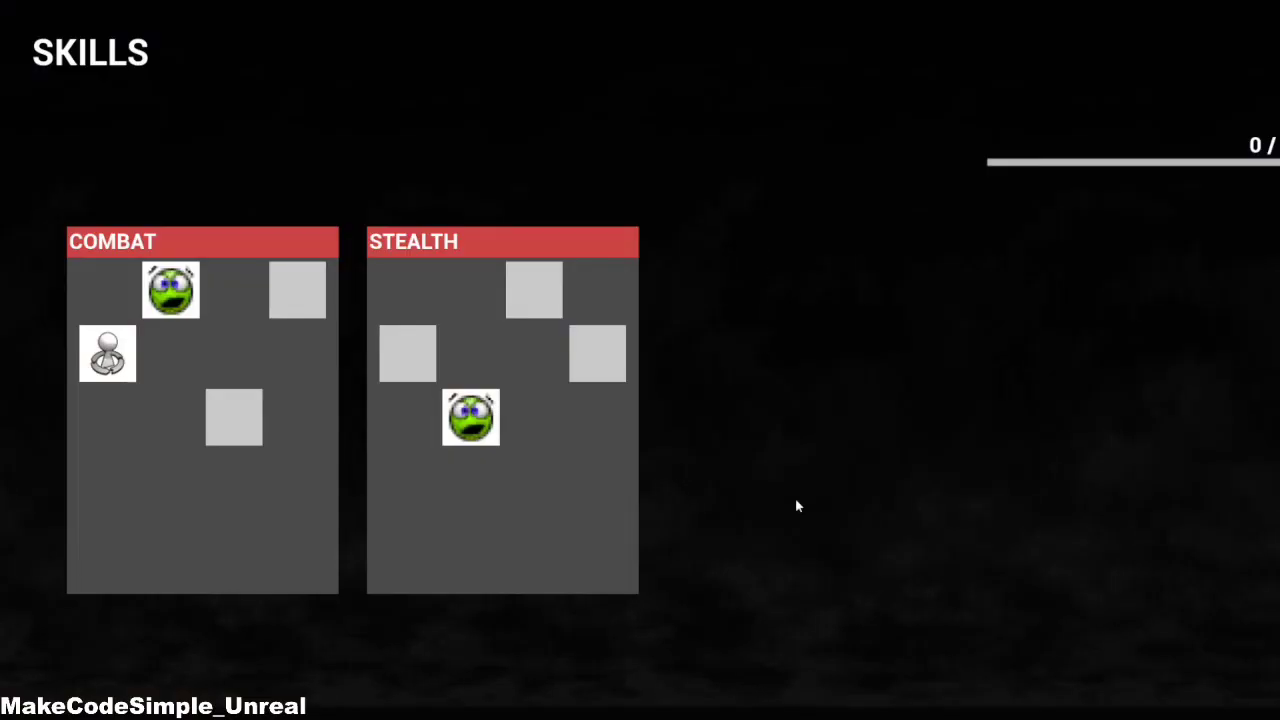